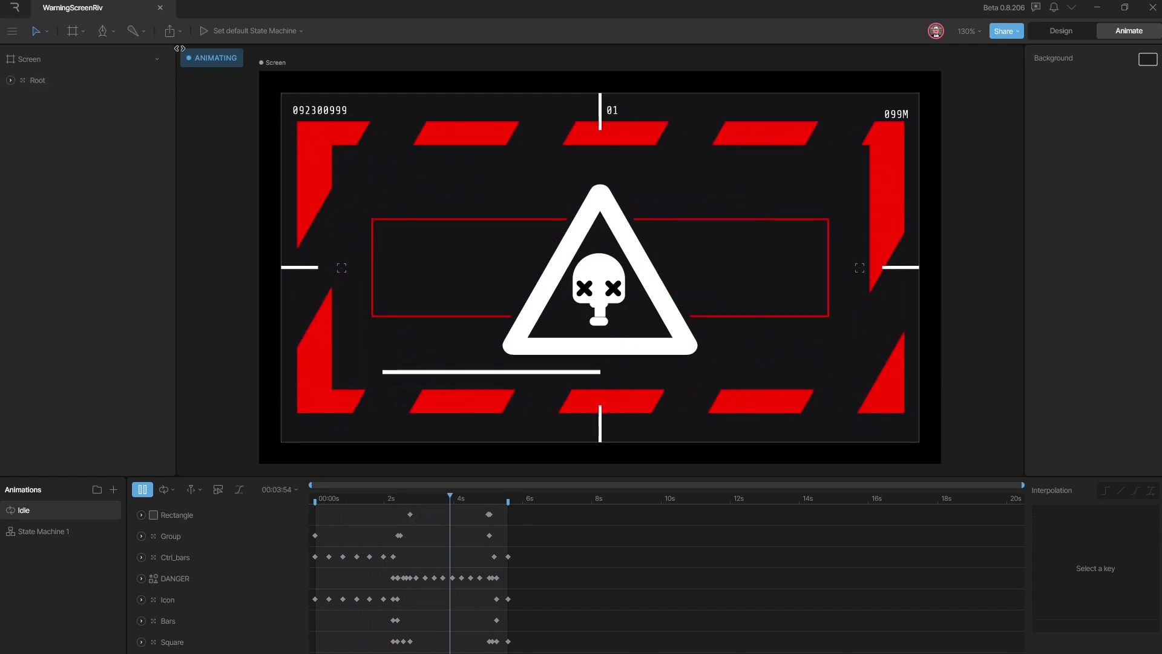
Step: Export the Rive animation for runtime as warningscreenriv.riv into Assets/WarningScreen, then minimize Rive
click(171, 31)
mouse_move(206, 68)
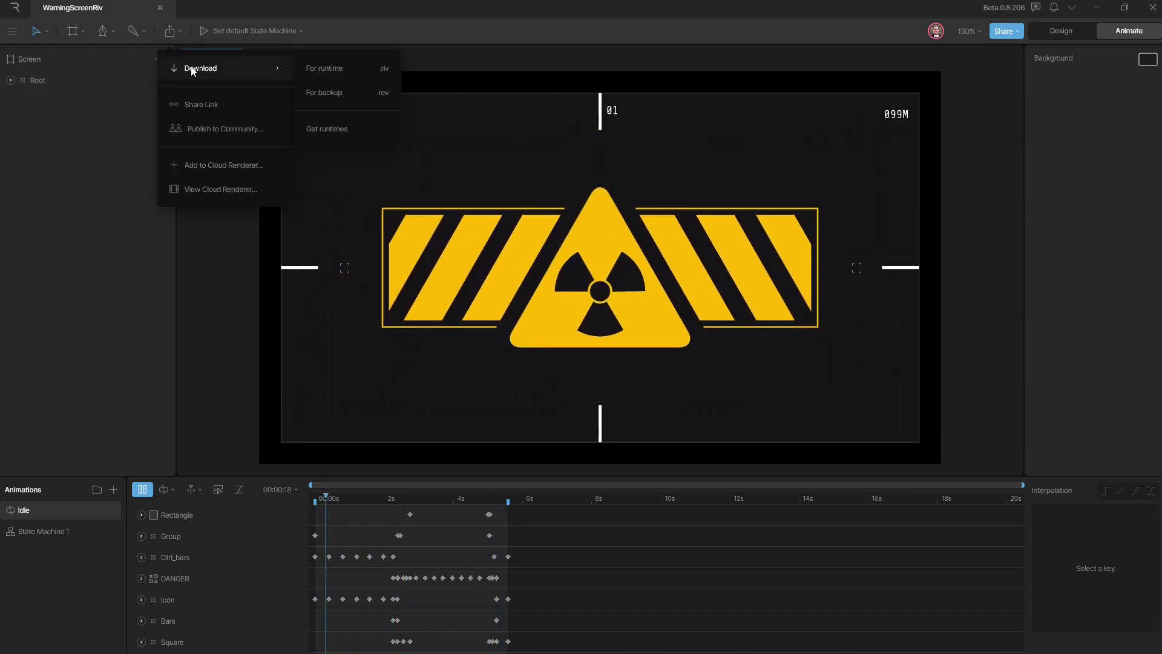
click(344, 67)
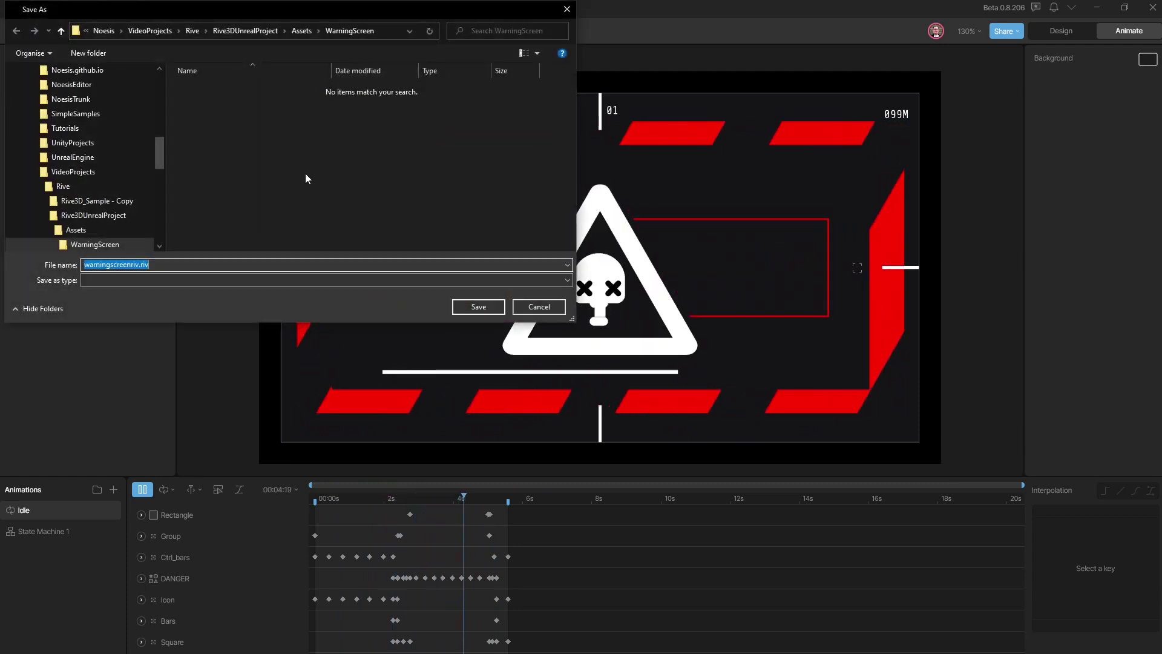
click(475, 309)
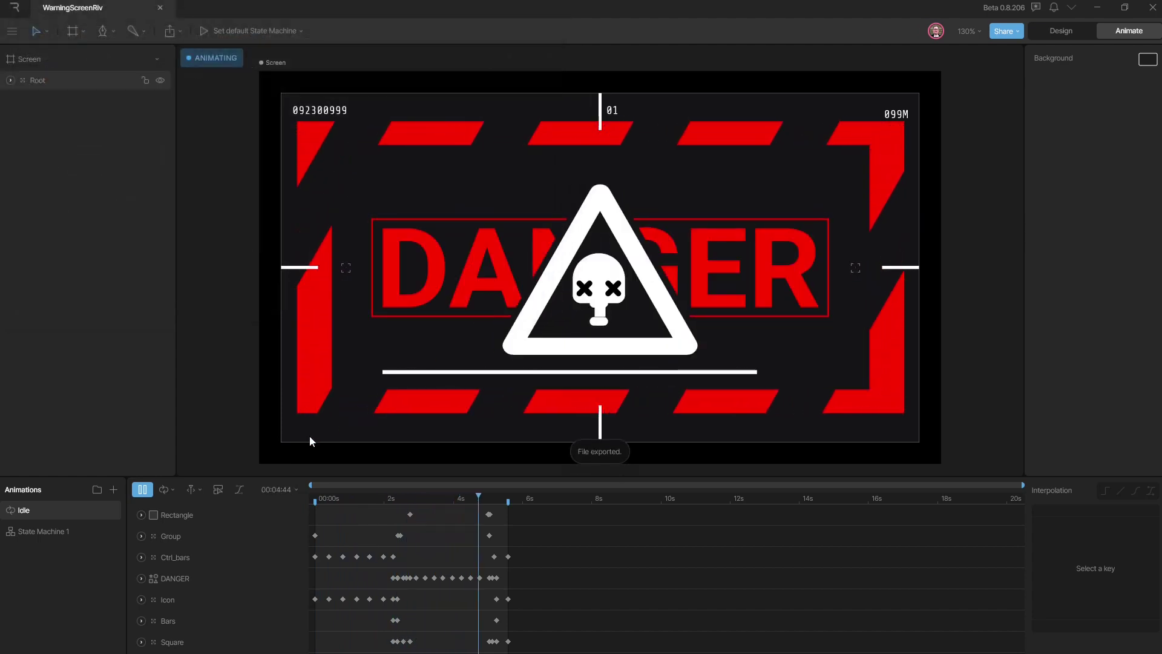
click(1097, 8)
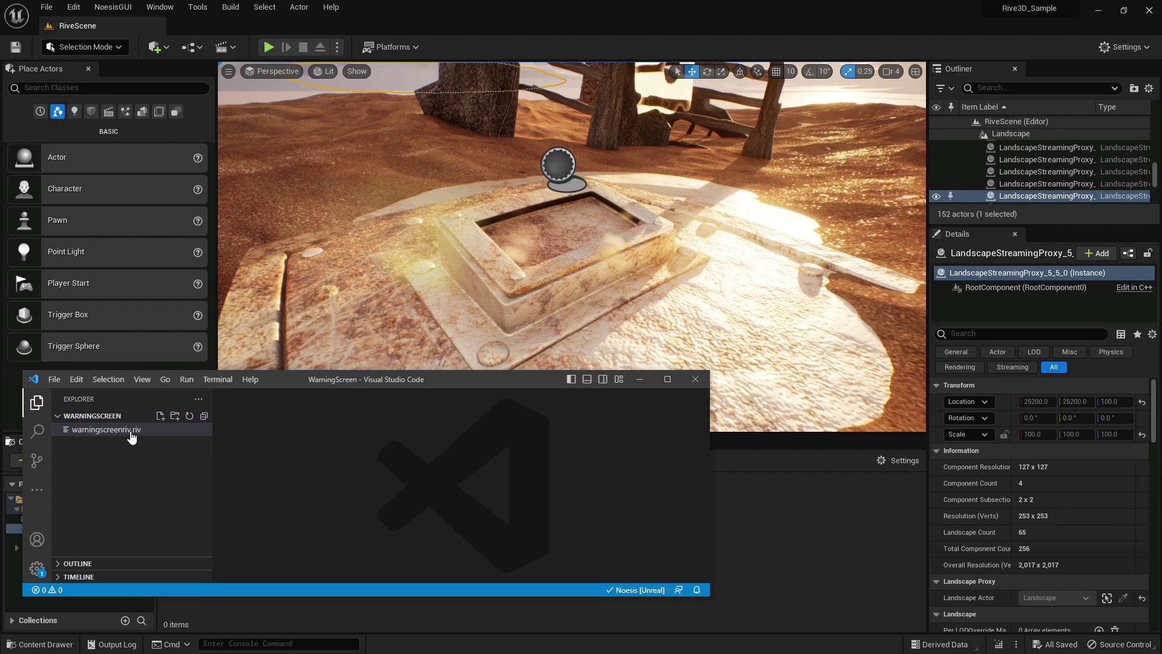
Step: Create a new file named WarningScreen.xaml in the WarningScreen folder
click(159, 417)
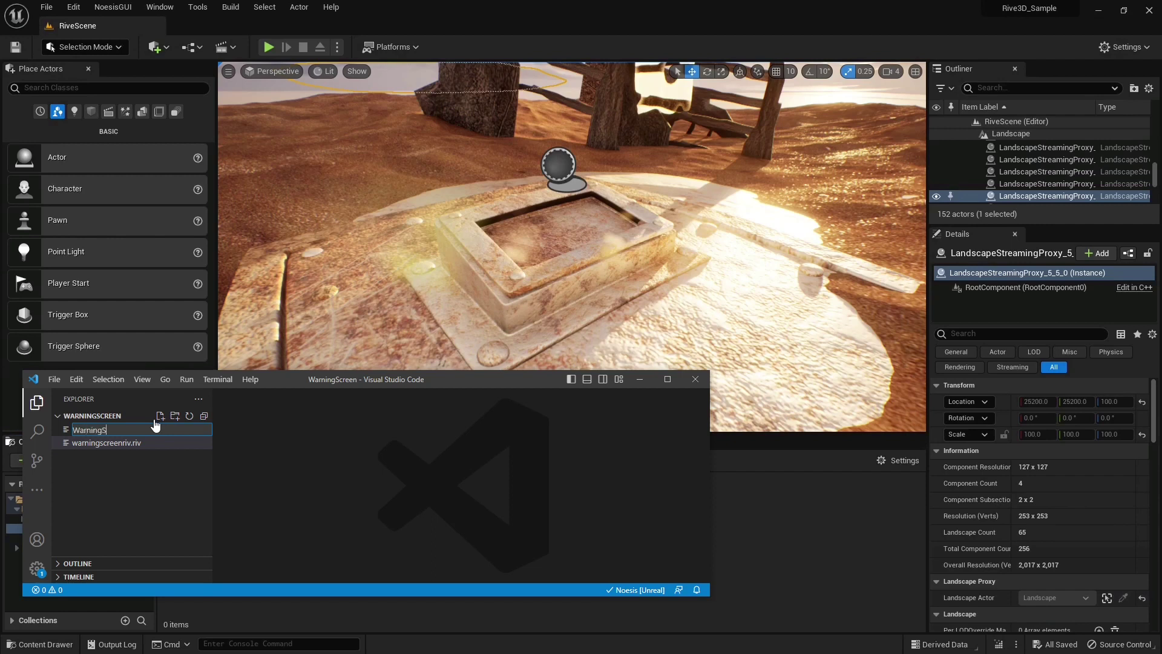
text(WarningScreen.xaml)
key(Return)
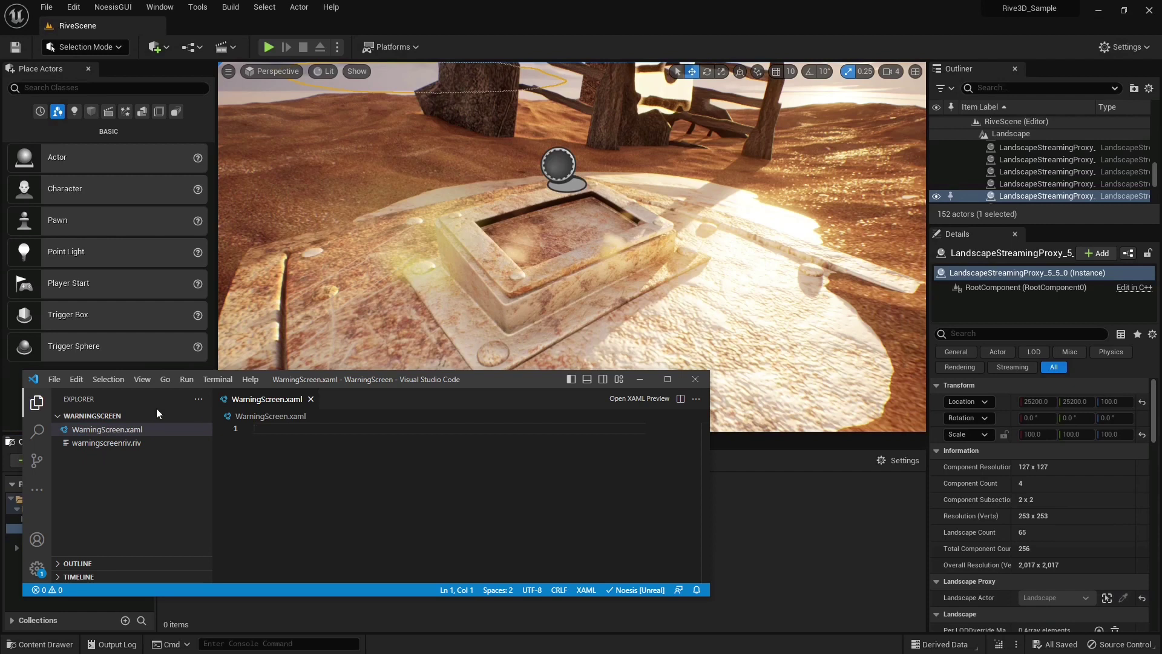
Step: Write a Grid element declaring the xmlns:noesis namespace
text(<Gri)
key(Return)
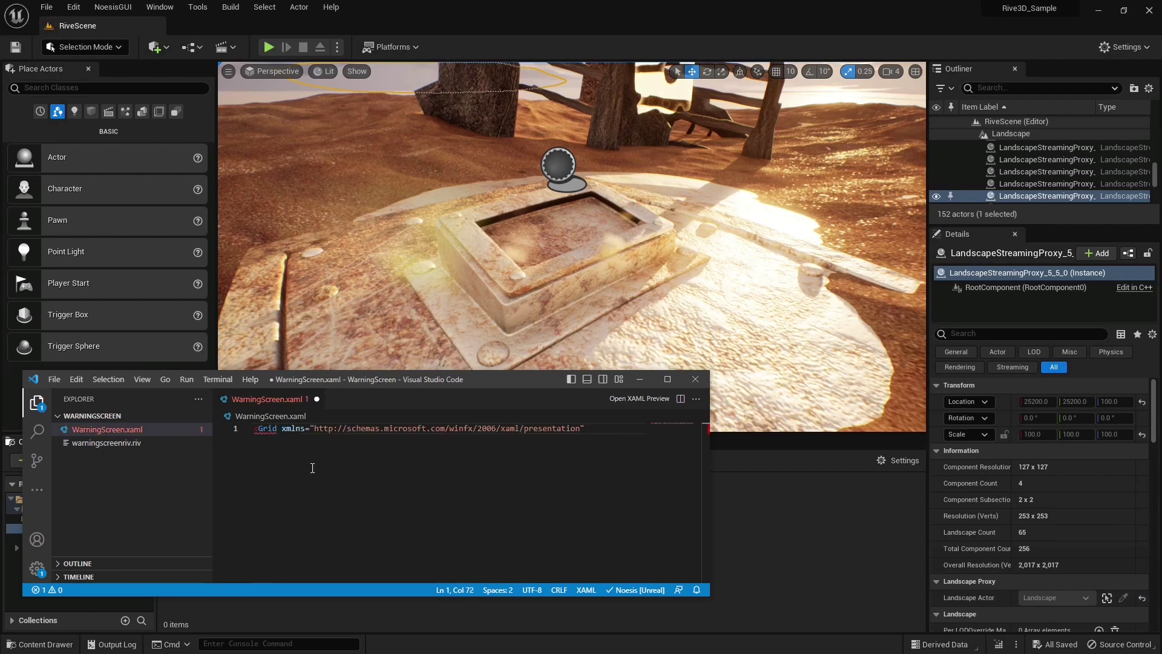
key(Return)
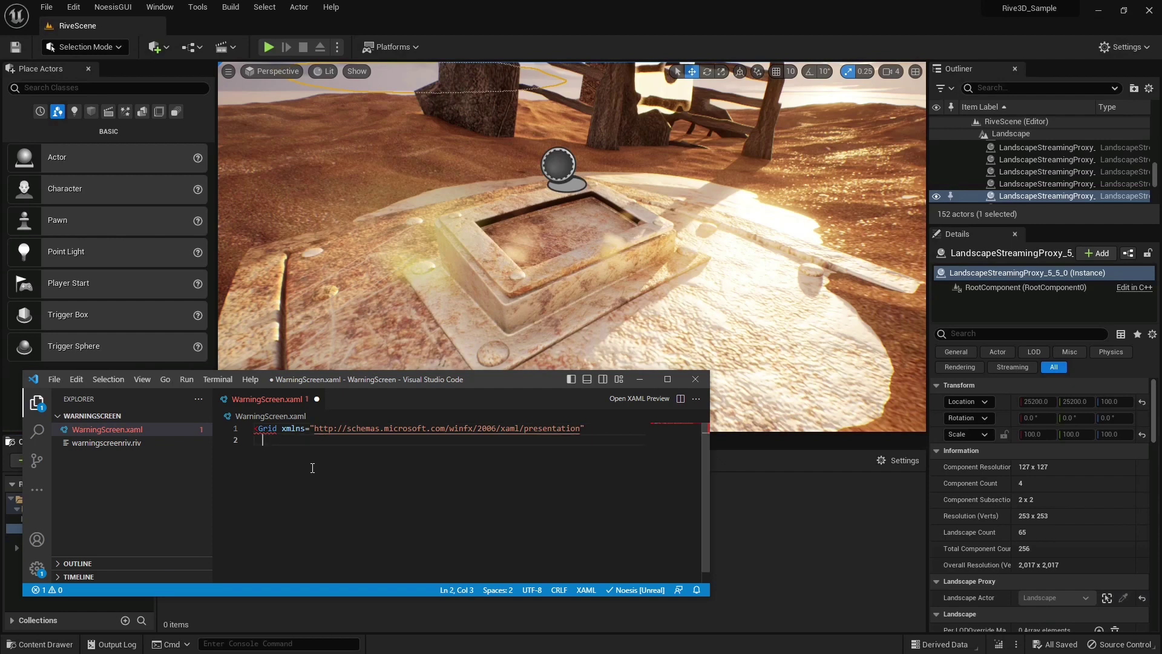
text(no)
key(Return)
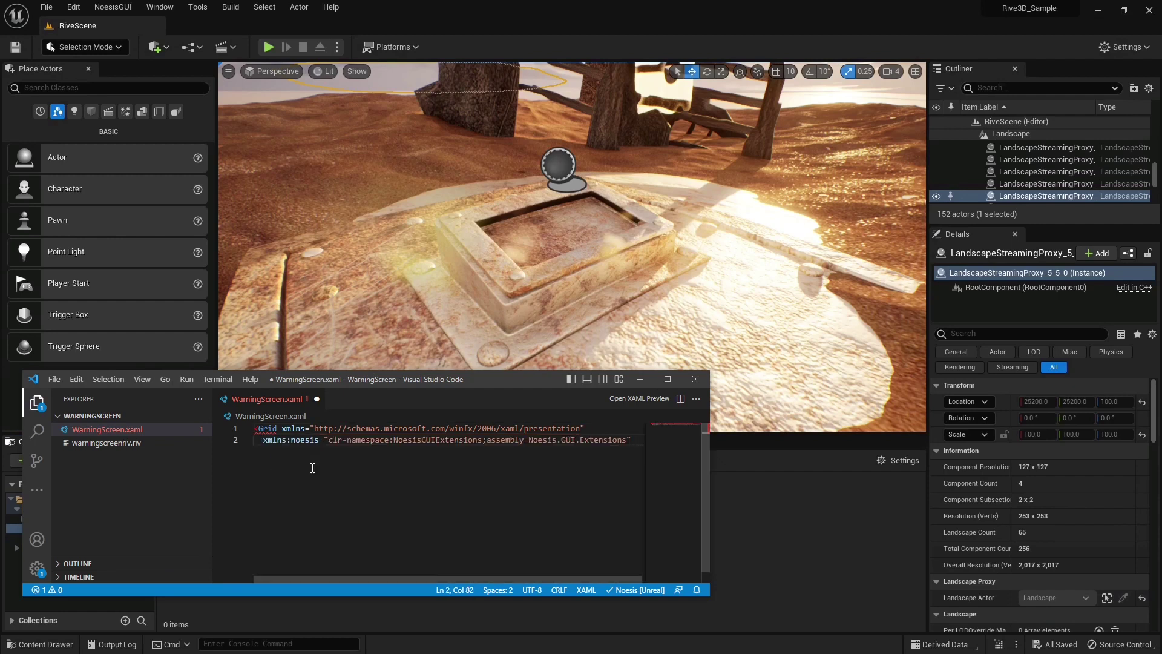
text(>)
key(Return)
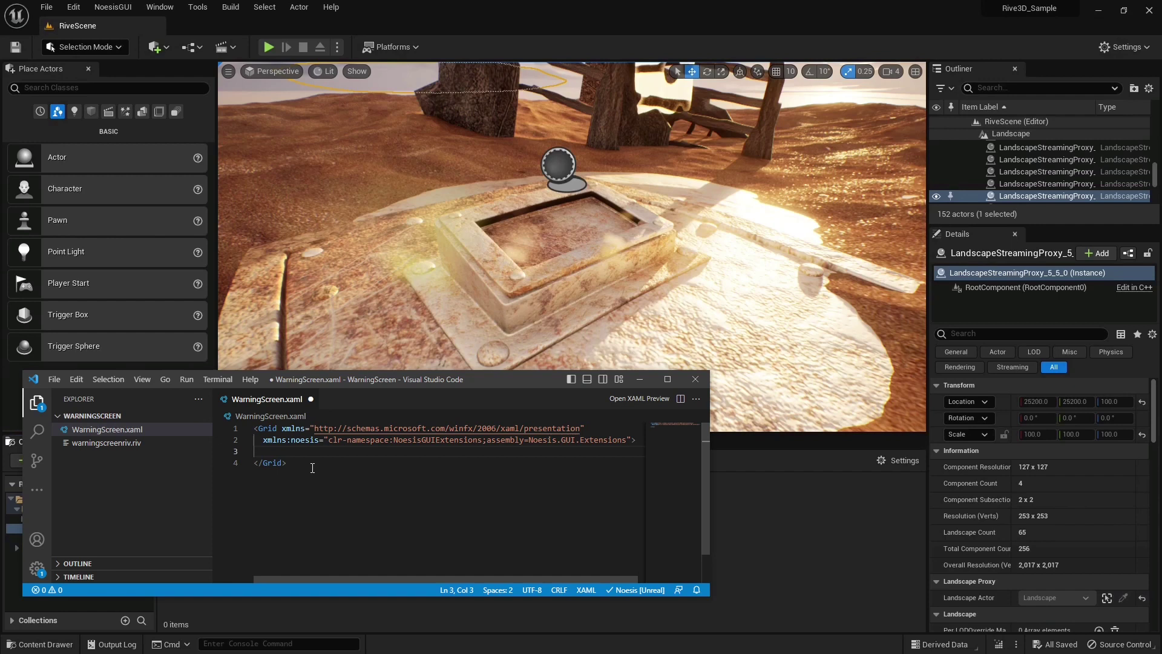
Step: Add a noesis:RiveControl inside the Grid with Source="WarningScreenRiv.riv"
text(<Riv)
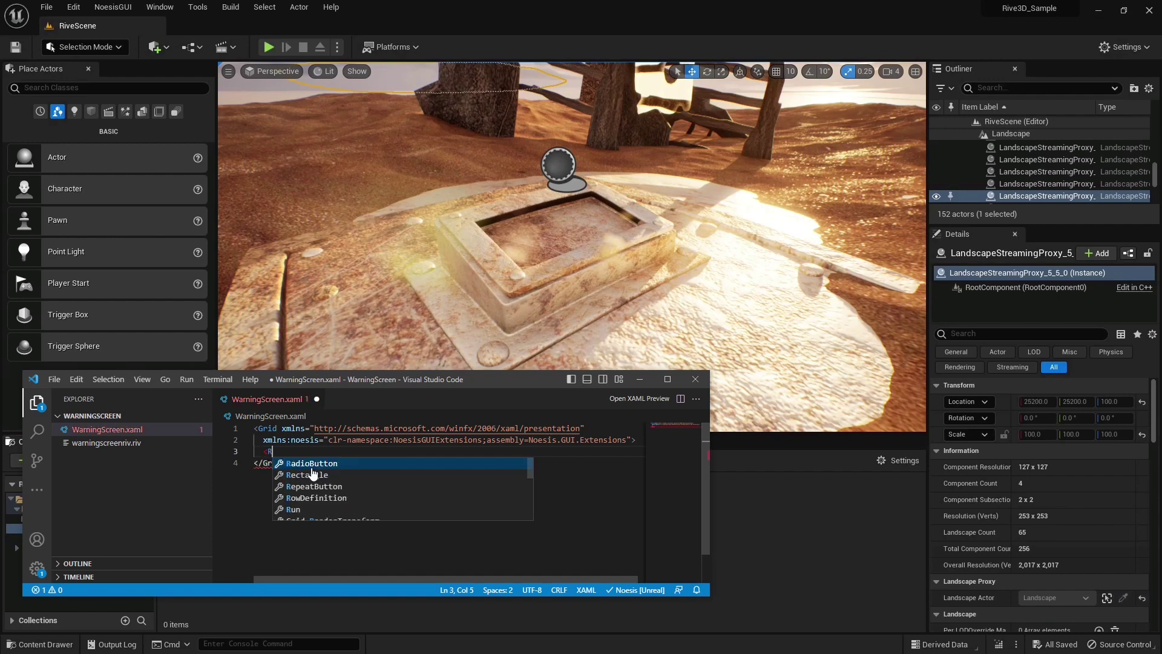
click(312, 467)
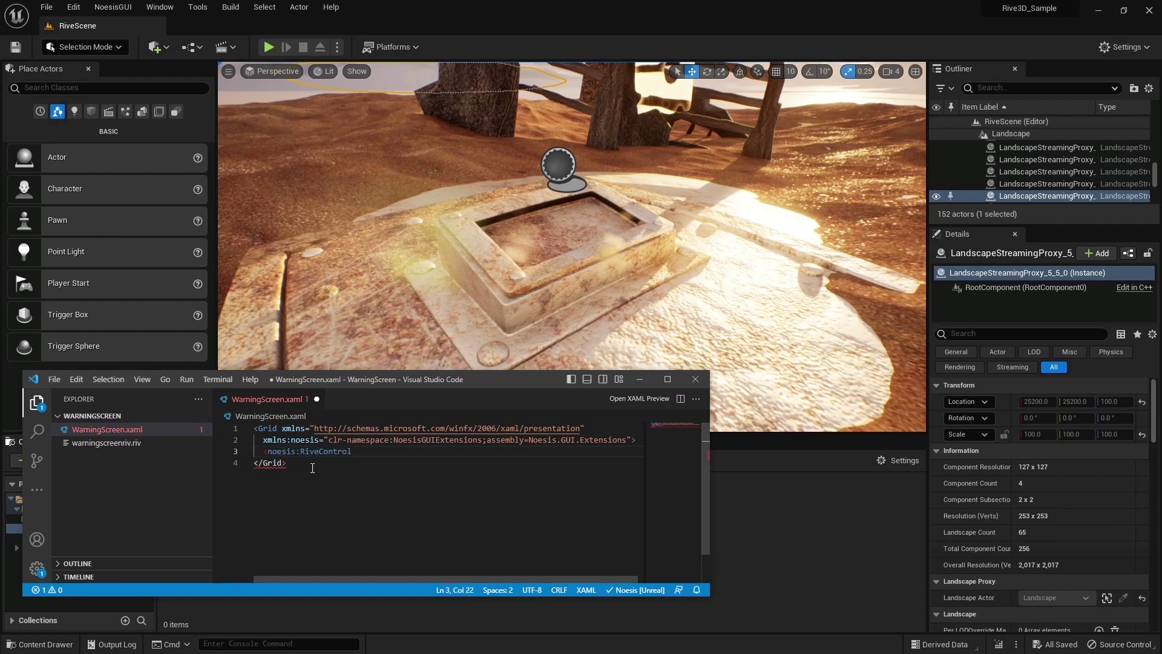
text(S)
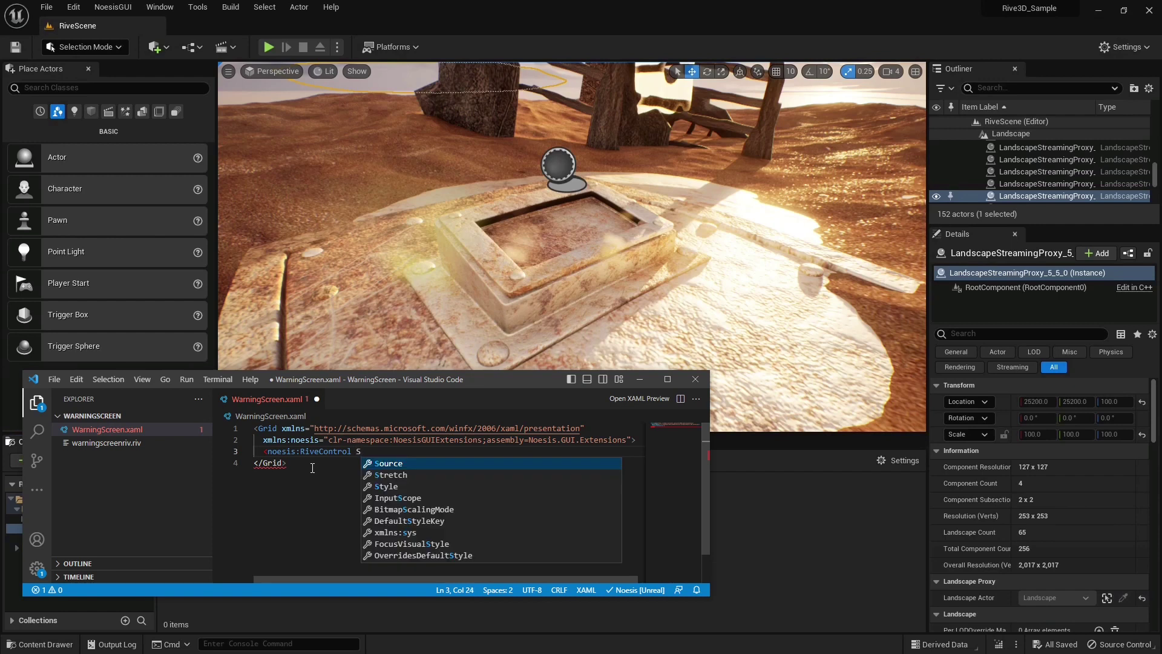
key(Return)
text(WarningScreenRiv.riv" ></noesis:RiveControl>)
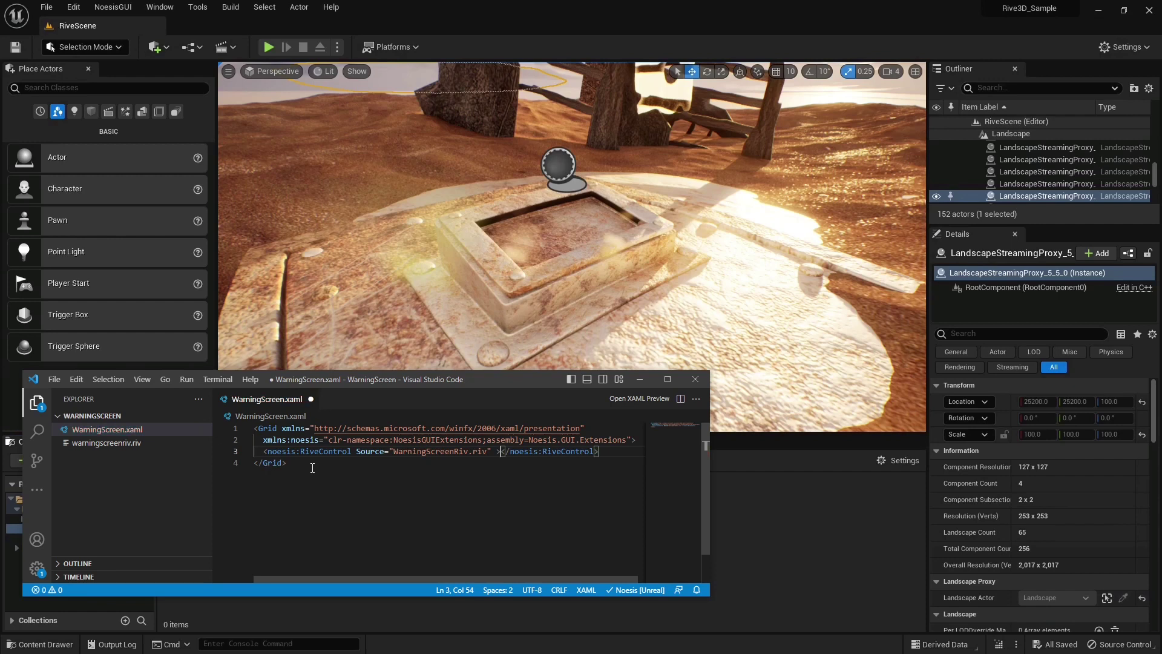
click(450, 271)
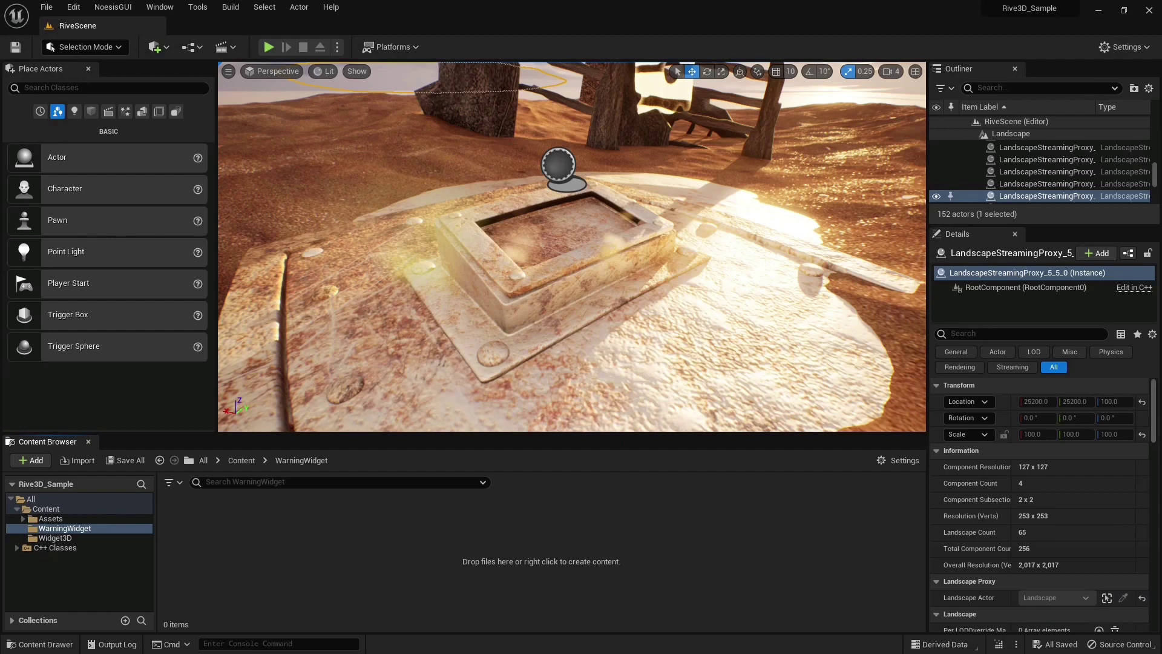
Step: Import the WarningScreen XAML and WarningScreenRiv files into the WarningWidget folder
click(81, 460)
click(245, 100)
shift+click(245, 89)
key(Return)
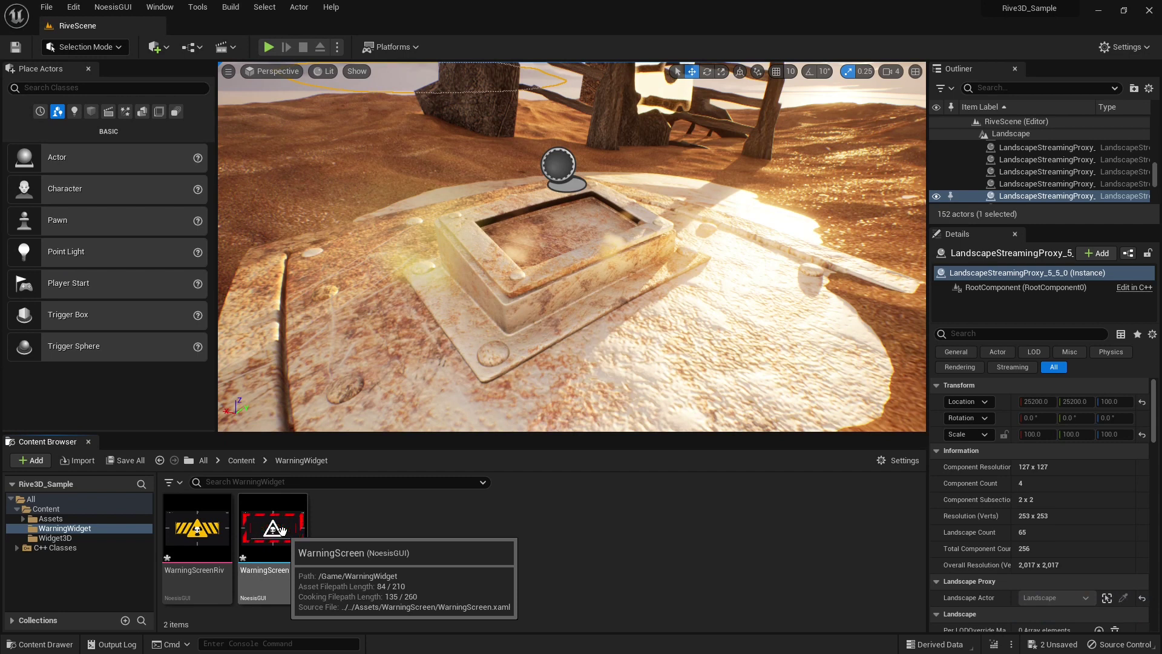
Step: Create a NoesisGUI Noesis View asset named WarningScreenView
right_click(340, 530)
mouse_move(400, 482)
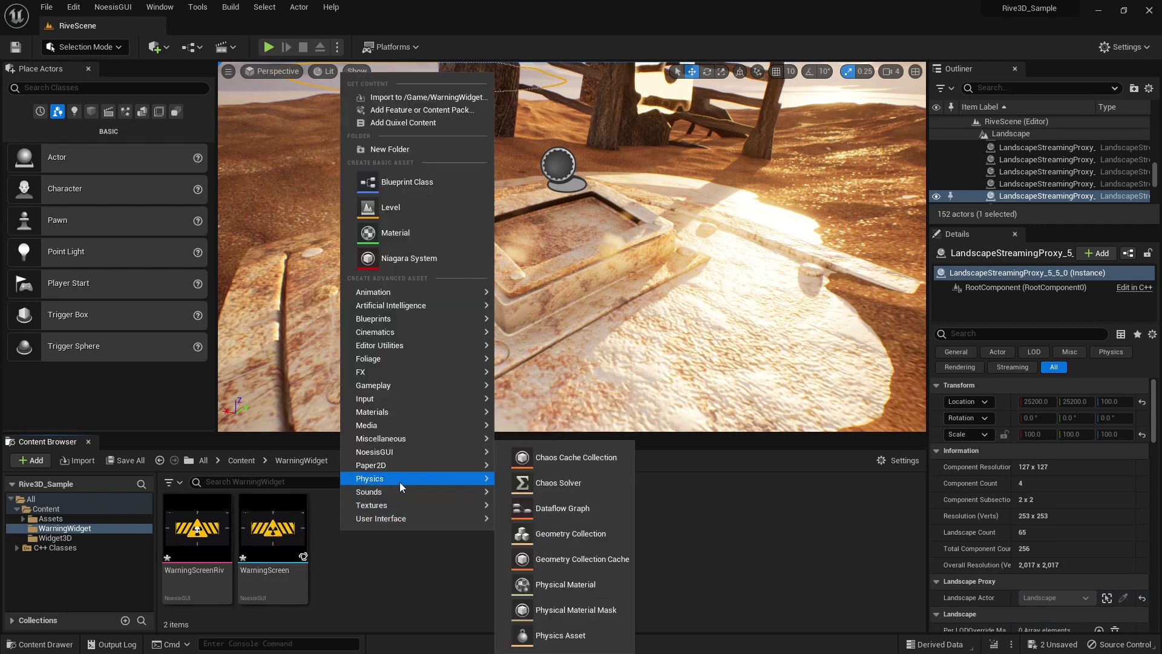
mouse_move(418, 452)
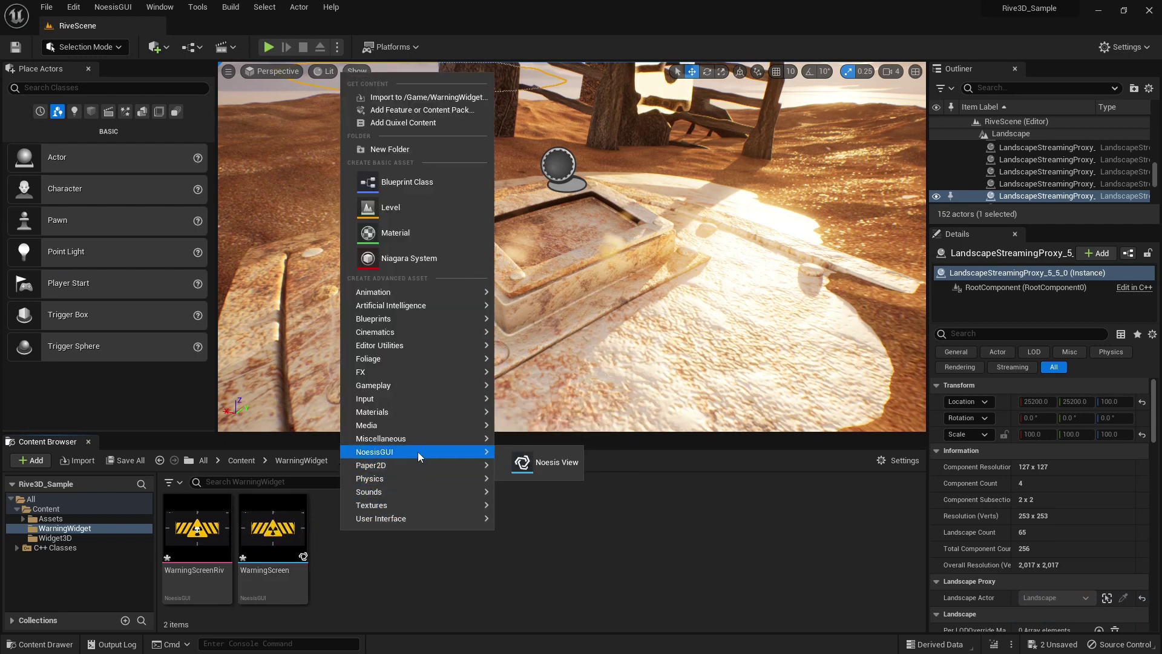
click(541, 464)
text(WarningScreenView)
key(Return)
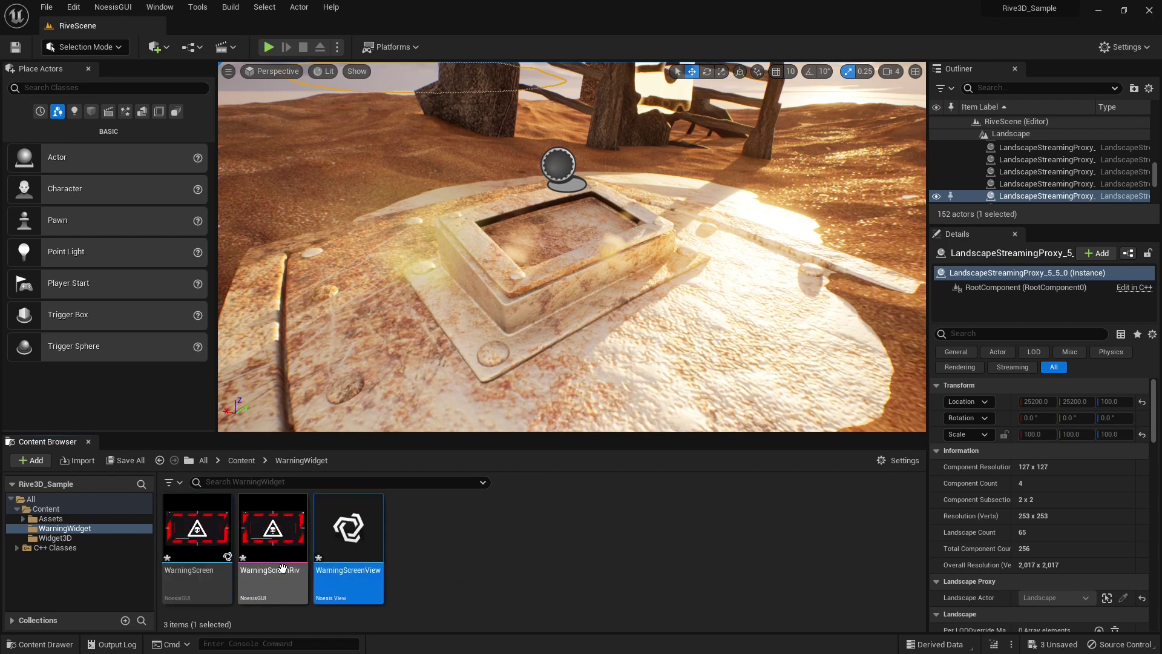
Step: Set WarningScreenView's XAML to WarningScreen, enable PPAA, choose High tessellation, and compile
double_click(359, 542)
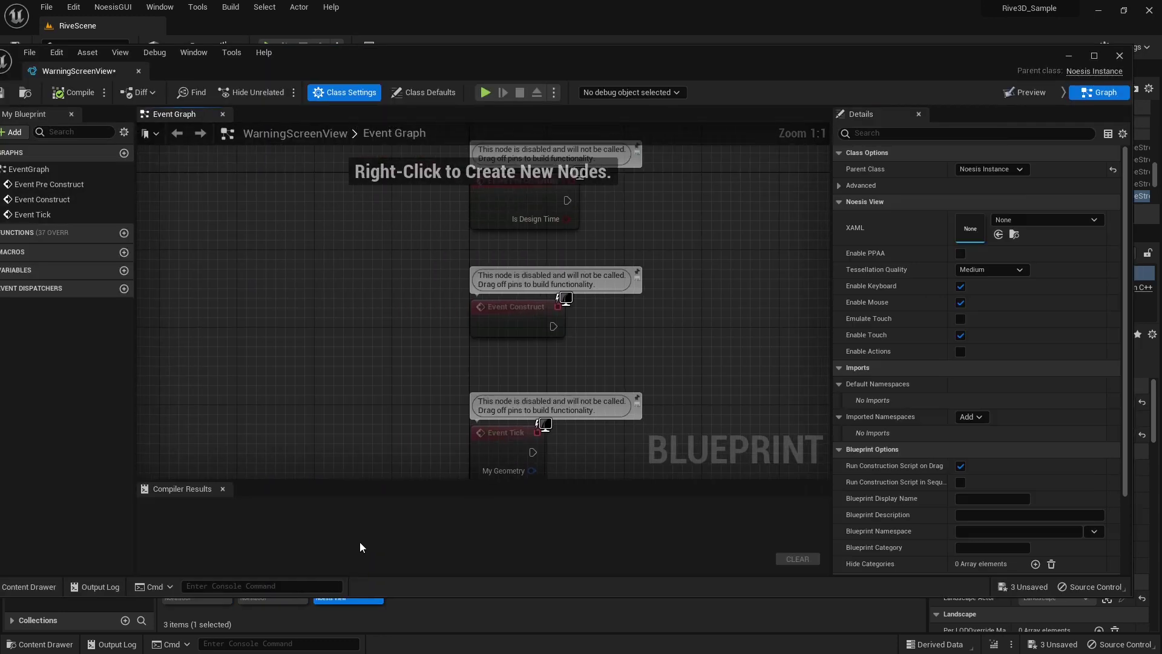
click(1007, 221)
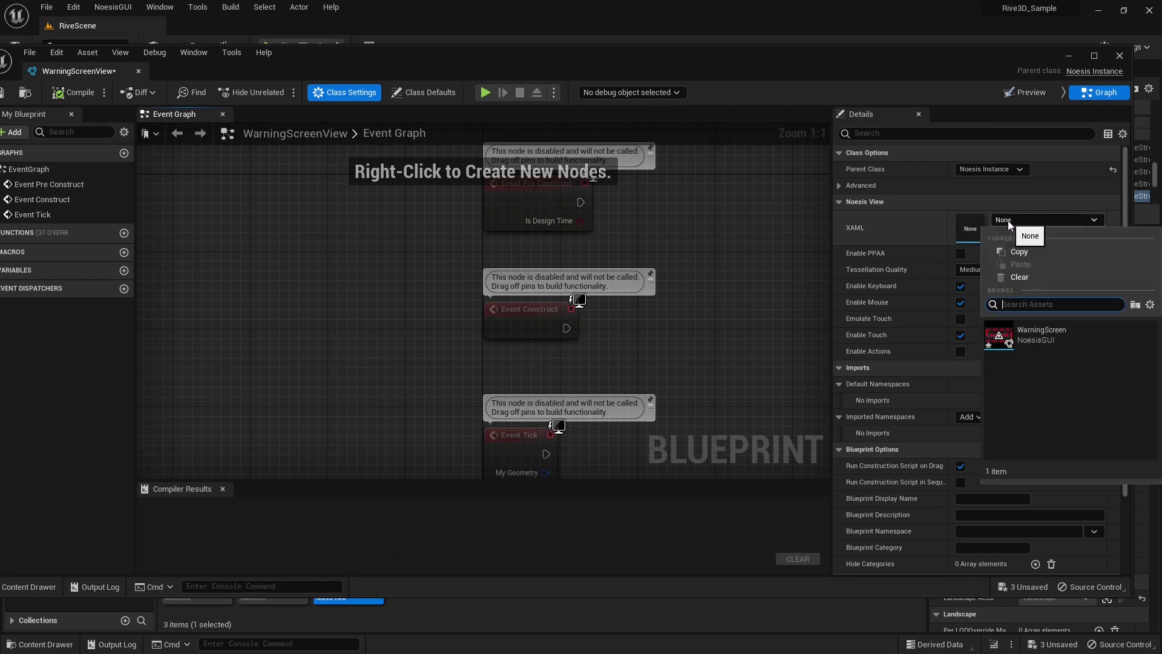
click(1042, 336)
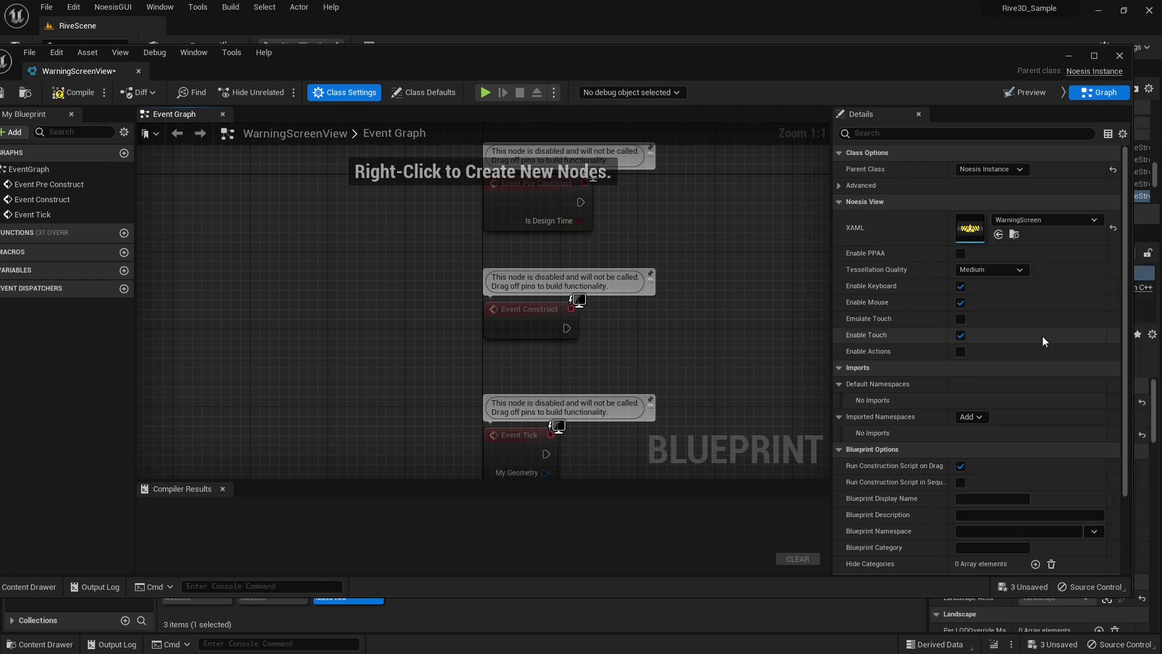
click(961, 254)
click(983, 269)
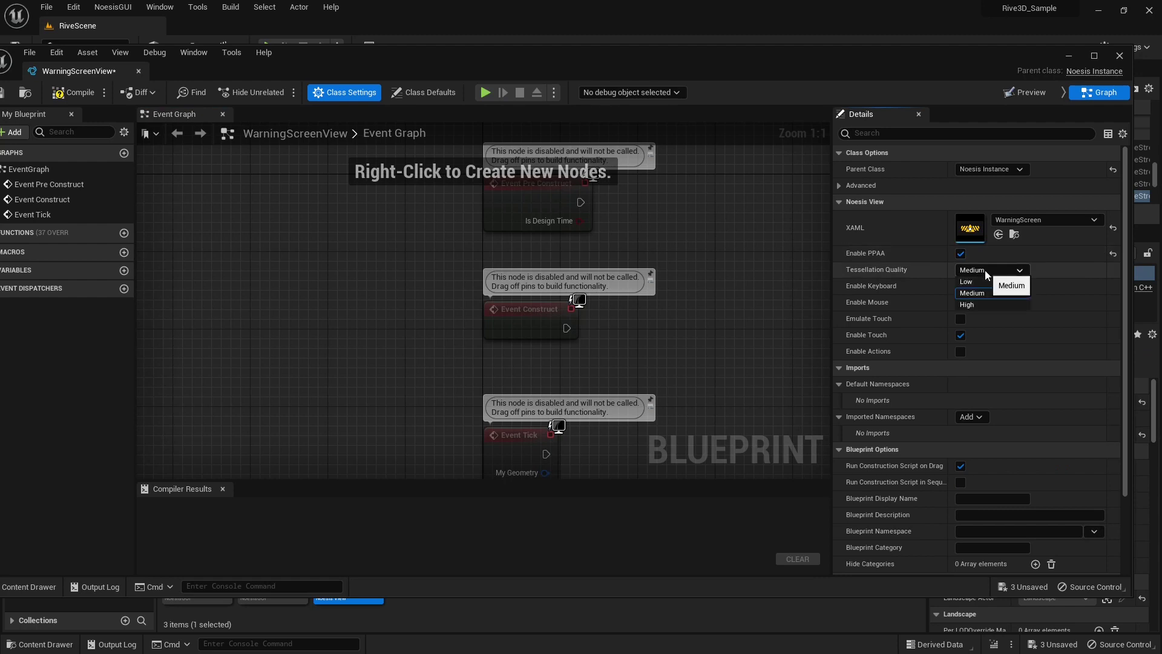
click(978, 305)
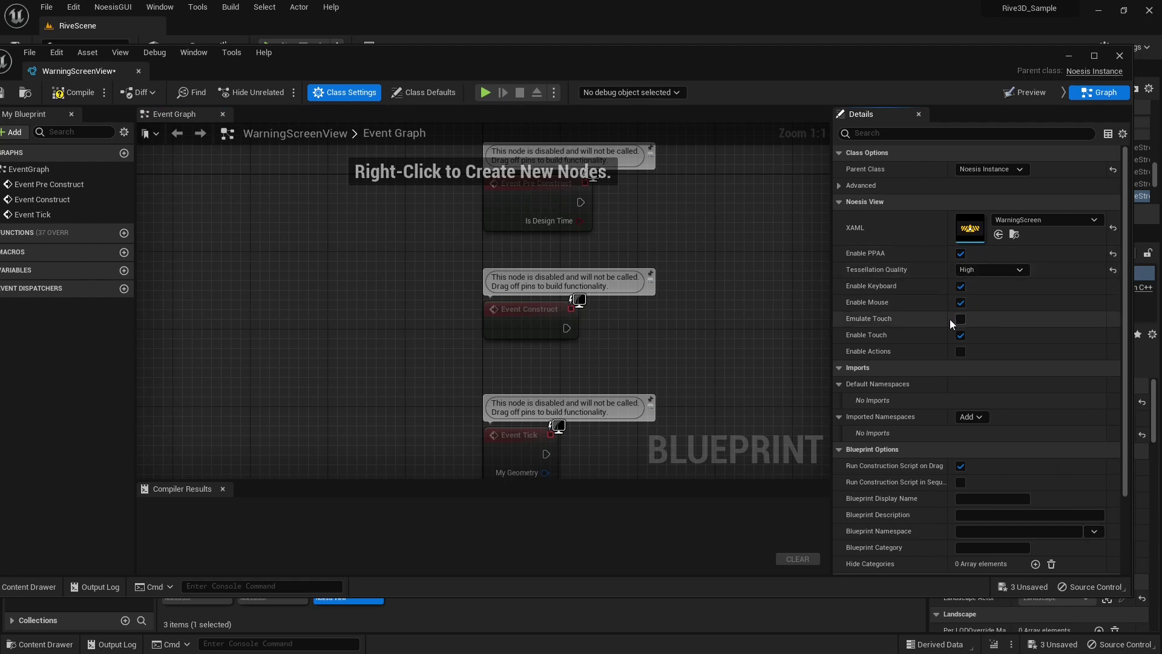
click(72, 96)
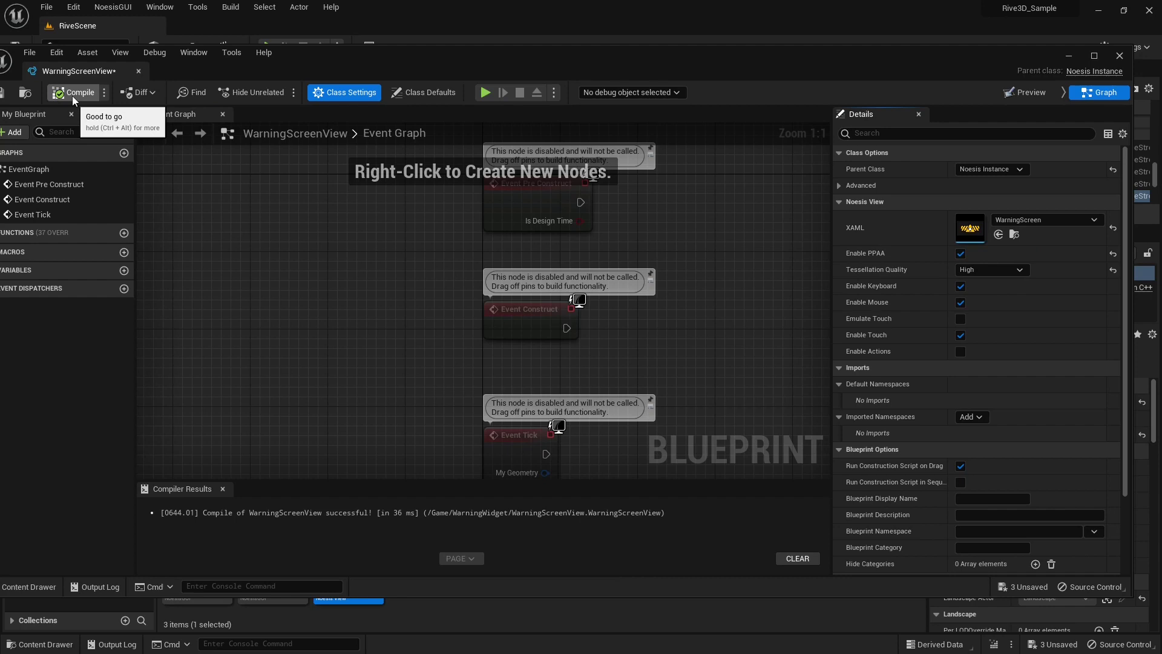
click(1117, 57)
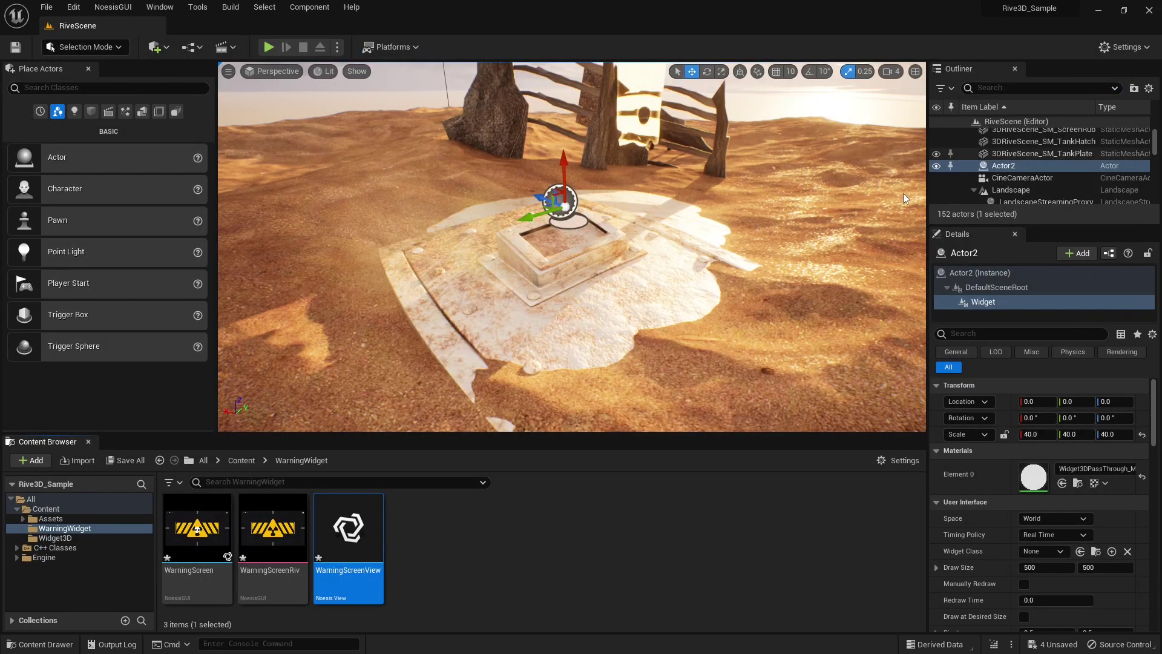
Step: Create a material named WarningScreenMat in WarningWidget and open its empty graph
right_click(440, 532)
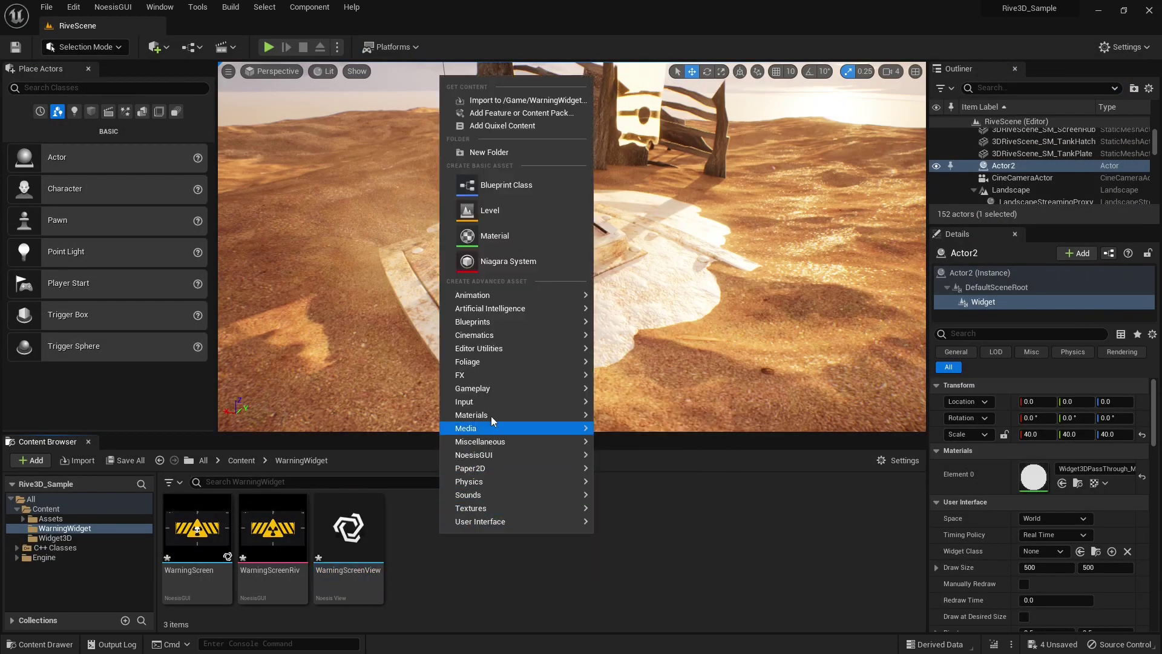
mouse_move(491, 416)
click(650, 422)
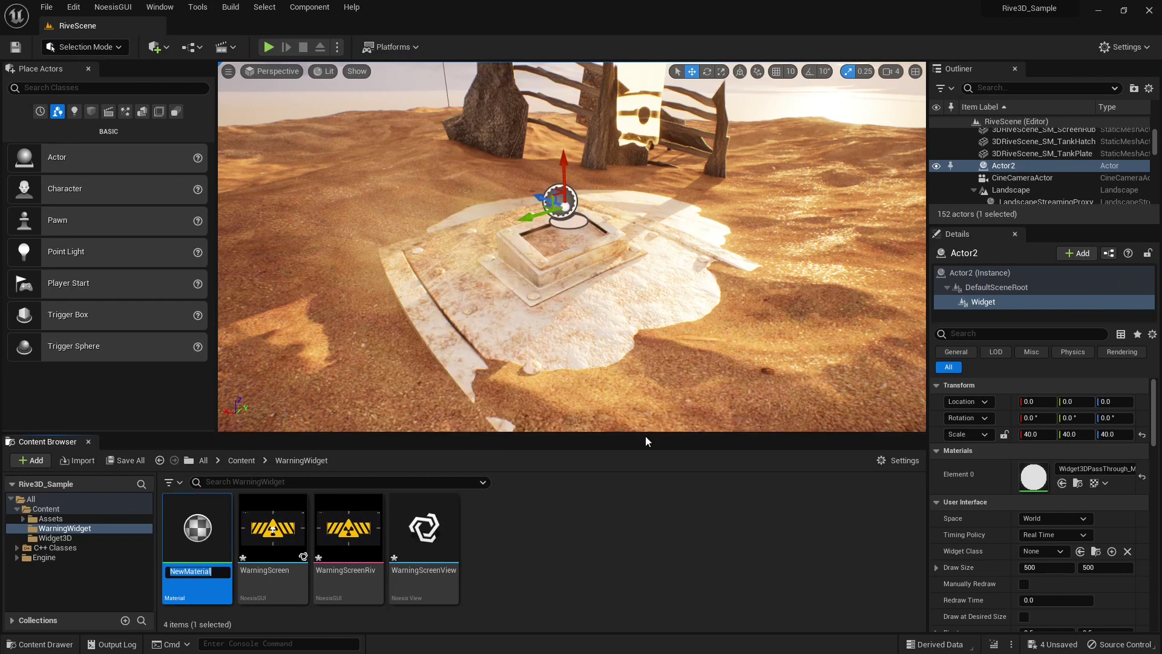
text(War)
text(ningScreenMs)
text(t)
key(Return)
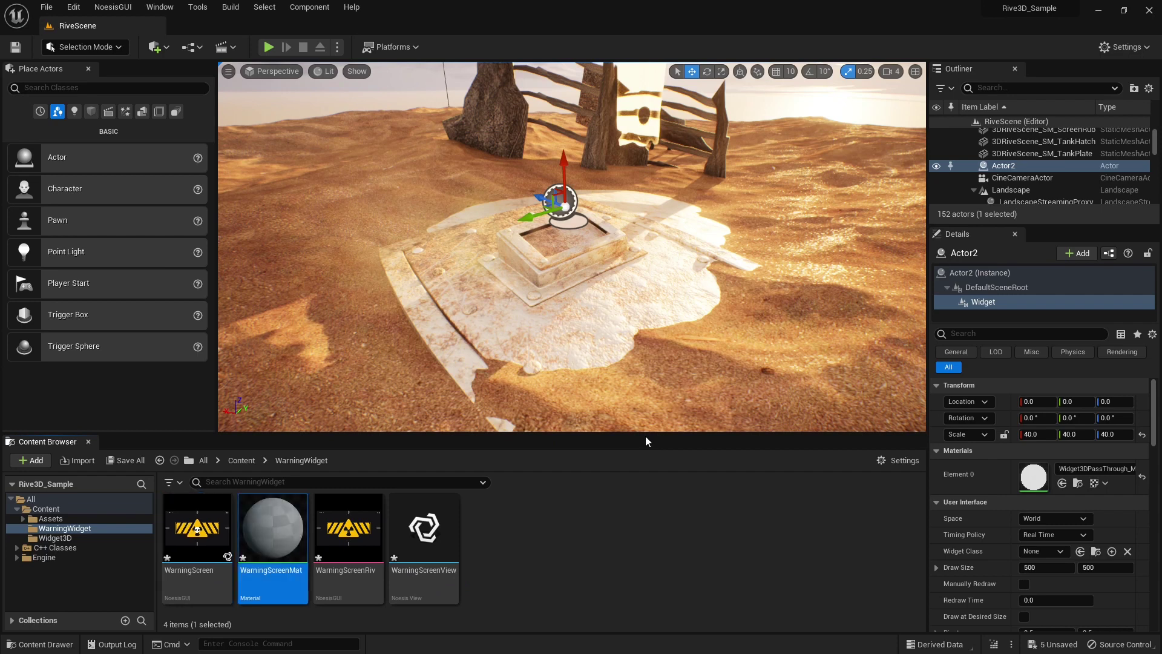
double_click(273, 527)
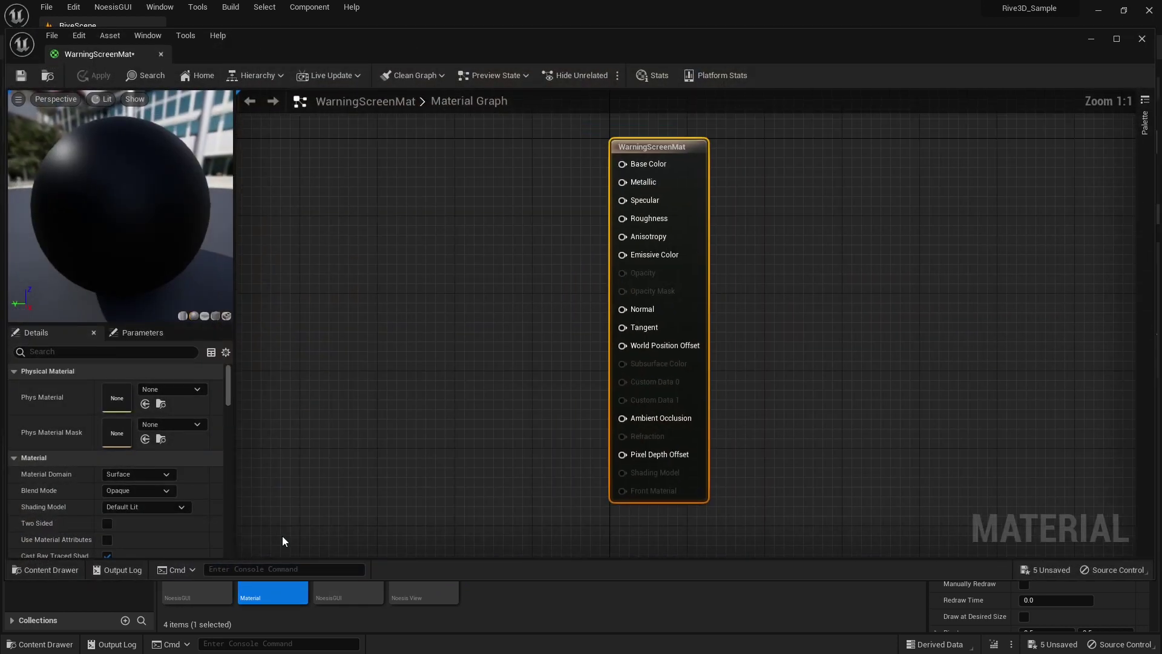
right_click(376, 269)
text(texture)
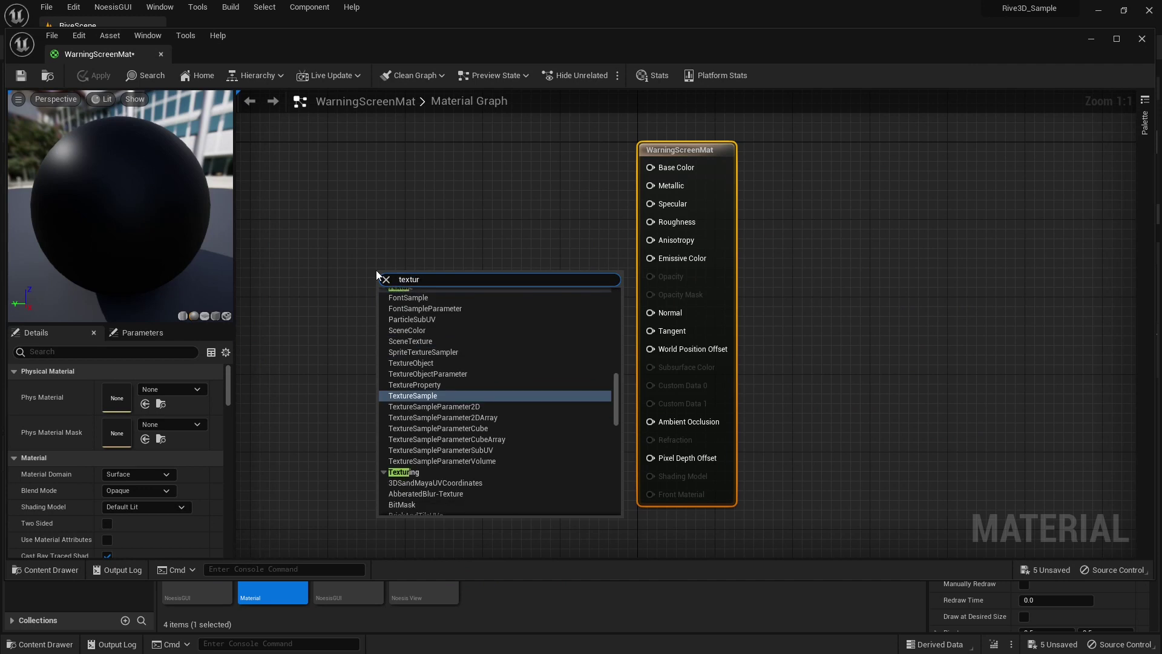
Step: Add a texture parameter node named SlateUI with WhiteSquareTexture as its default
click(442, 385)
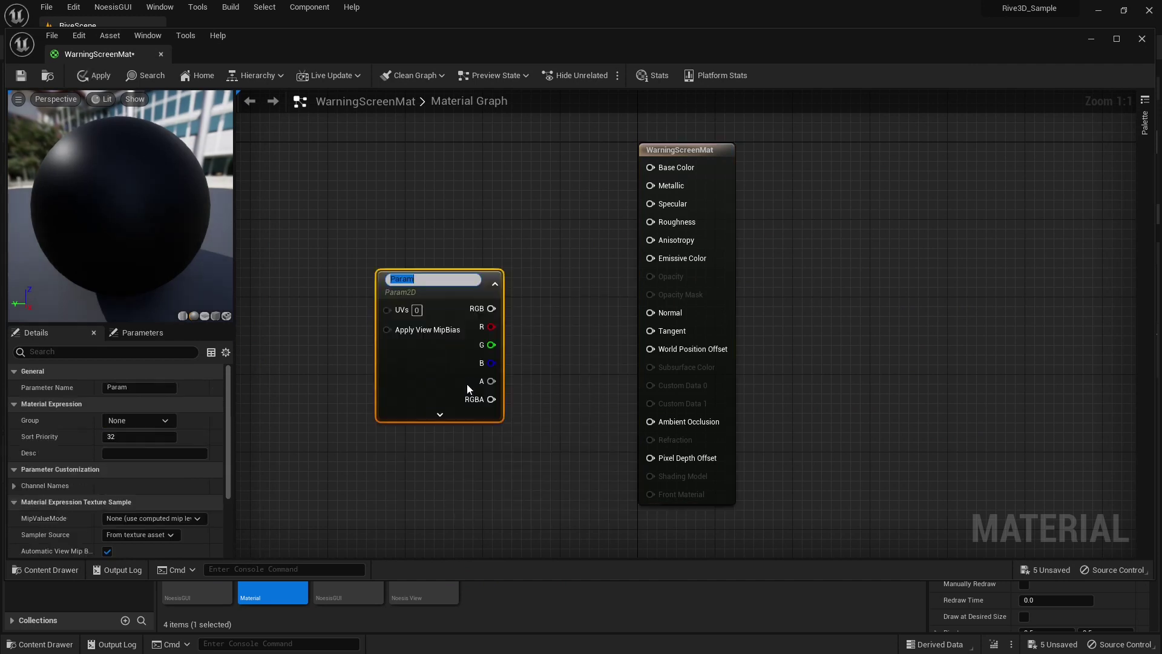
text(Slate)
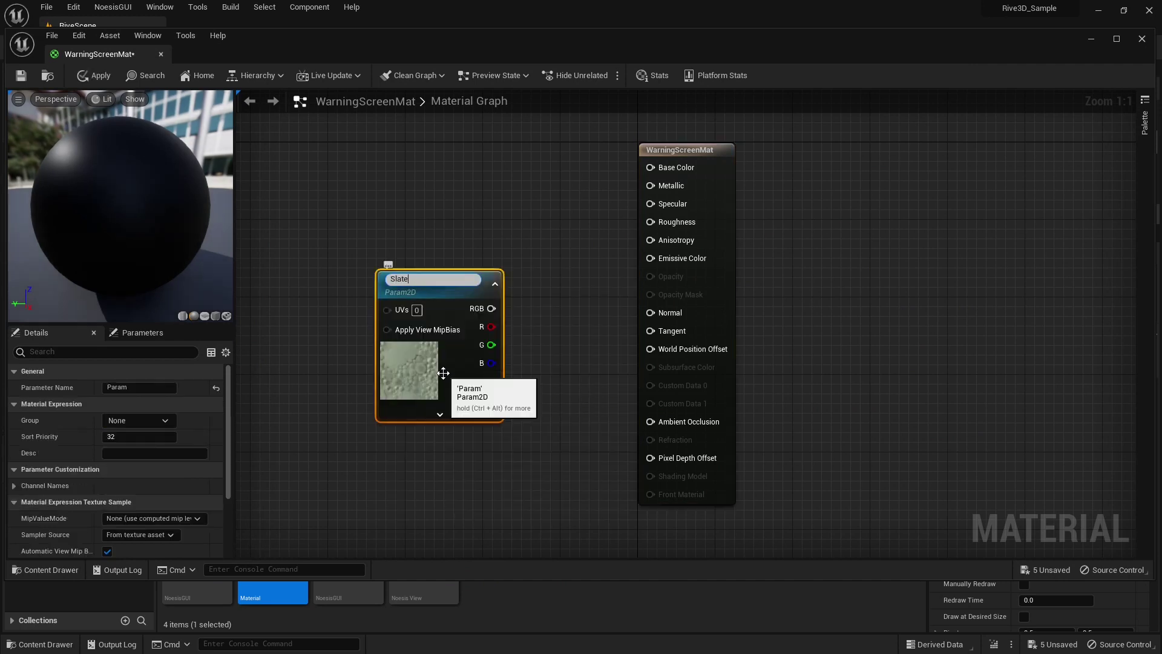
text(UI)
key(Return)
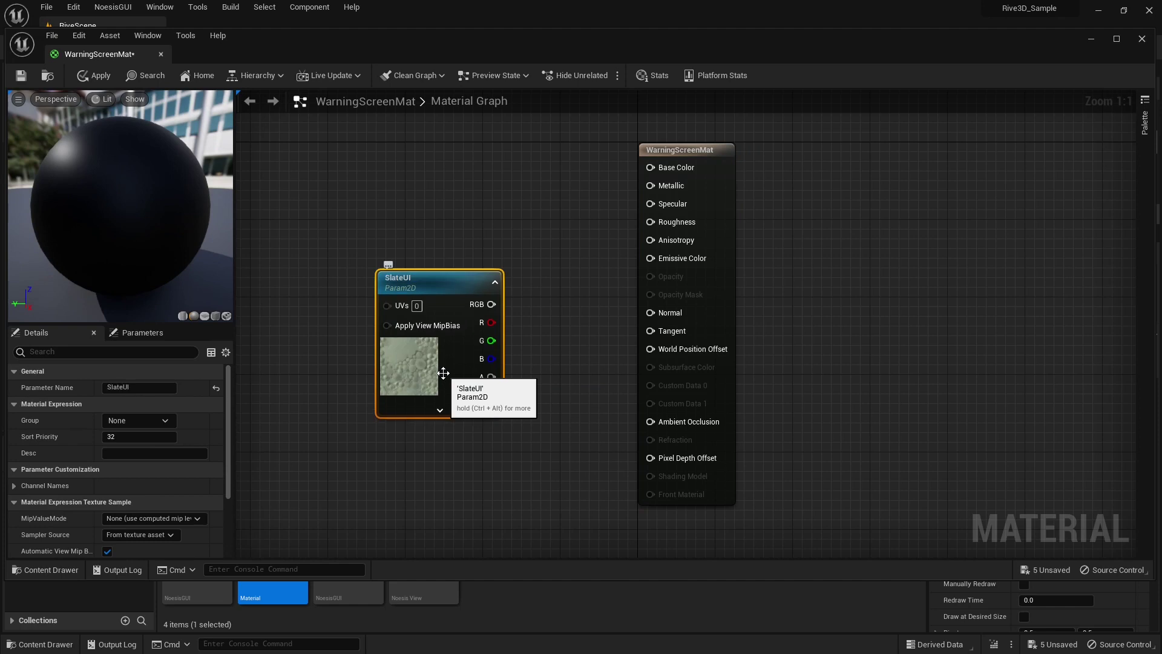
scroll(205, 447, down, 4)
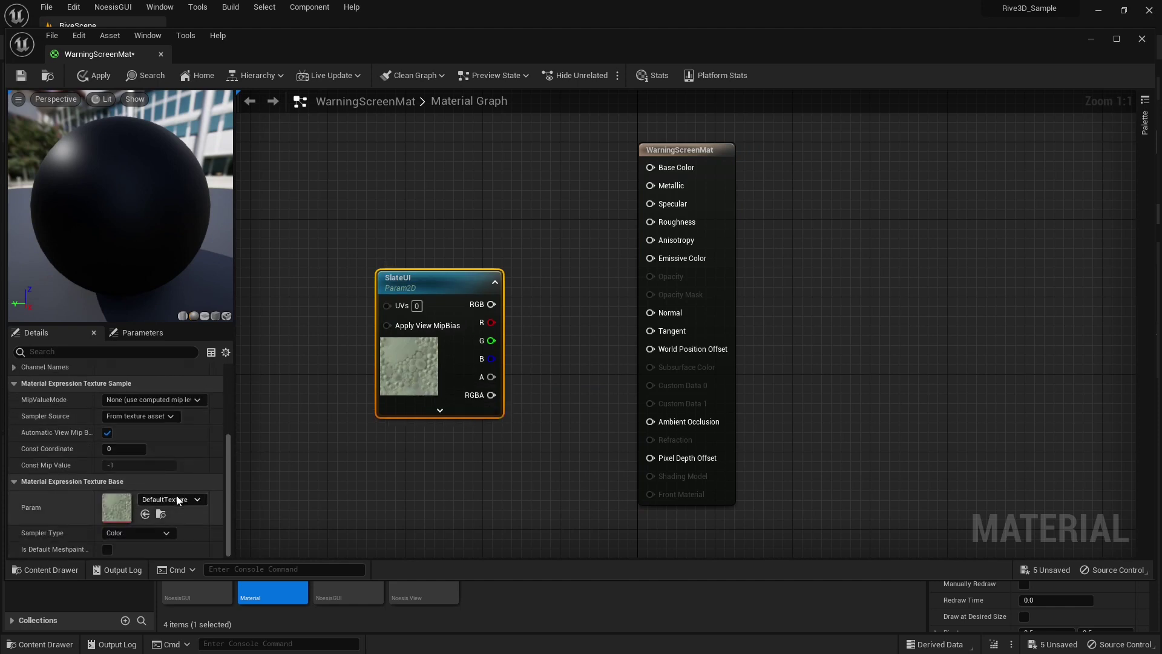
click(177, 500)
text(white)
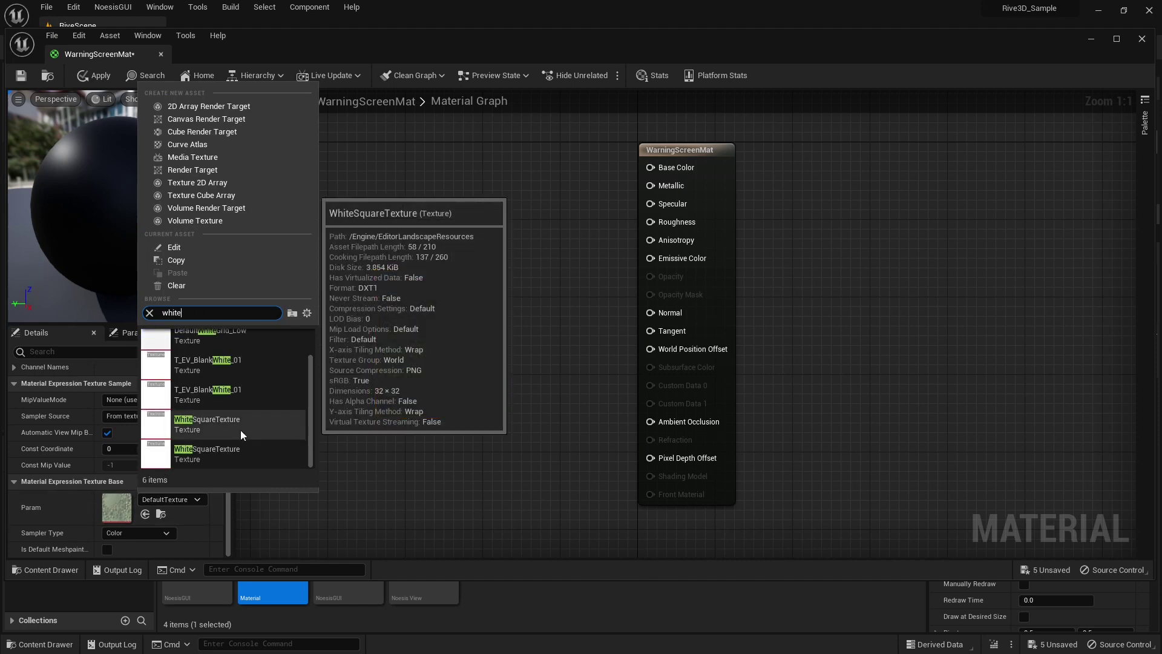
click(239, 424)
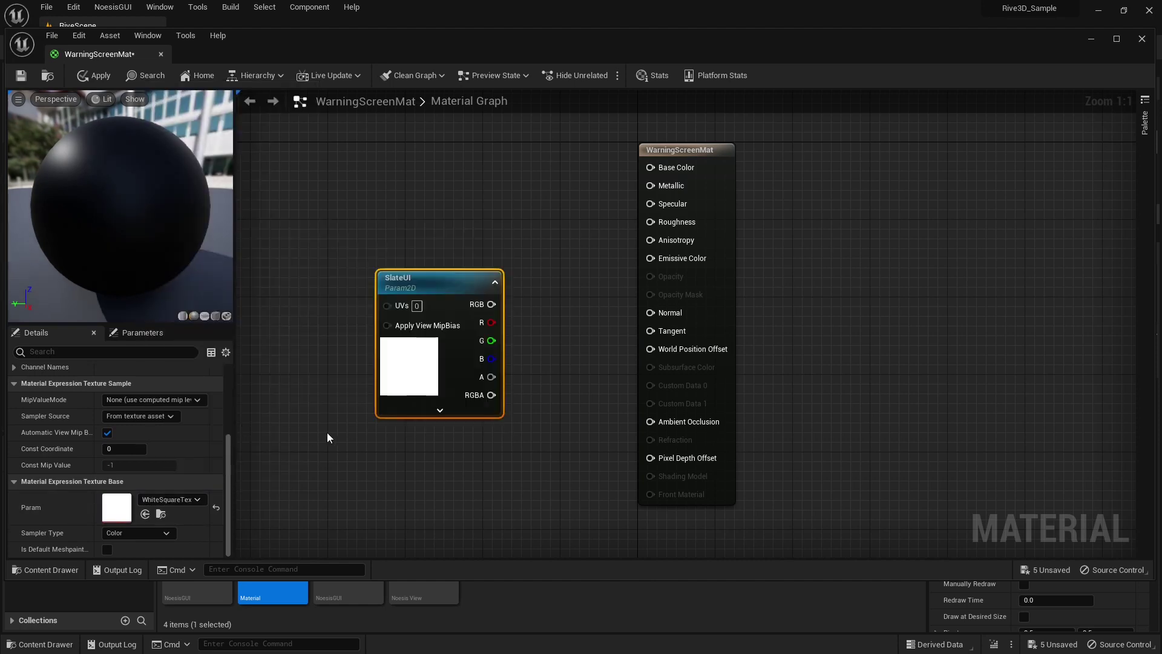
drag(445, 290, 397, 202)
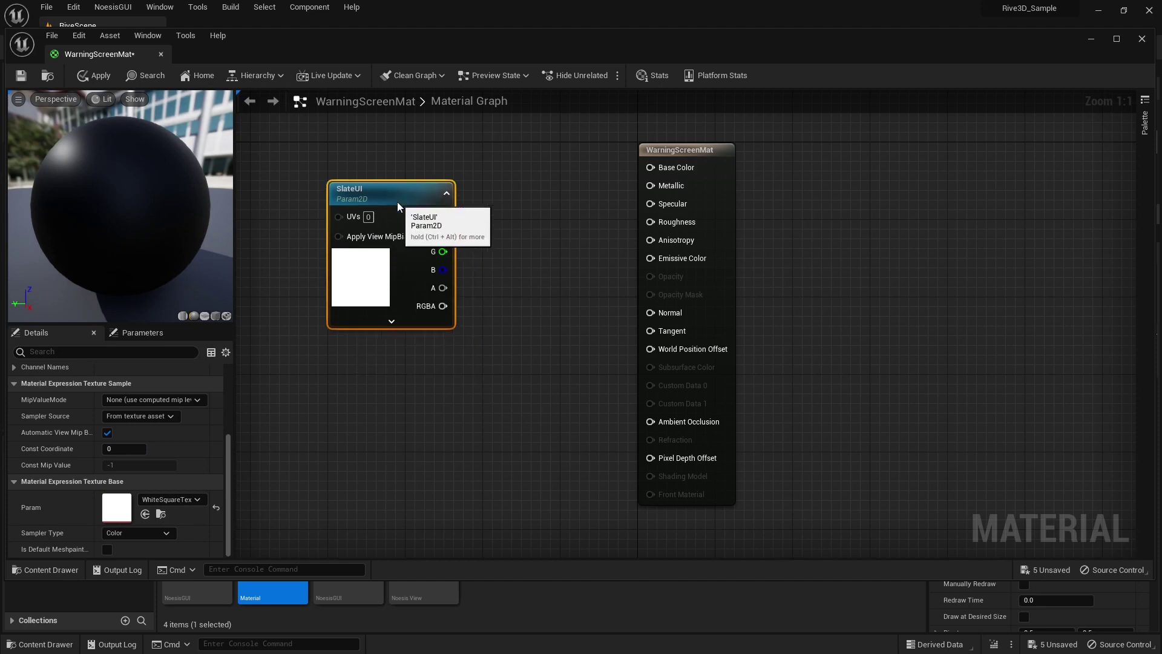
Step: Add a CheapContrast_RGB node and a Constant node set to 0.1
right_click(514, 247)
text(contrast)
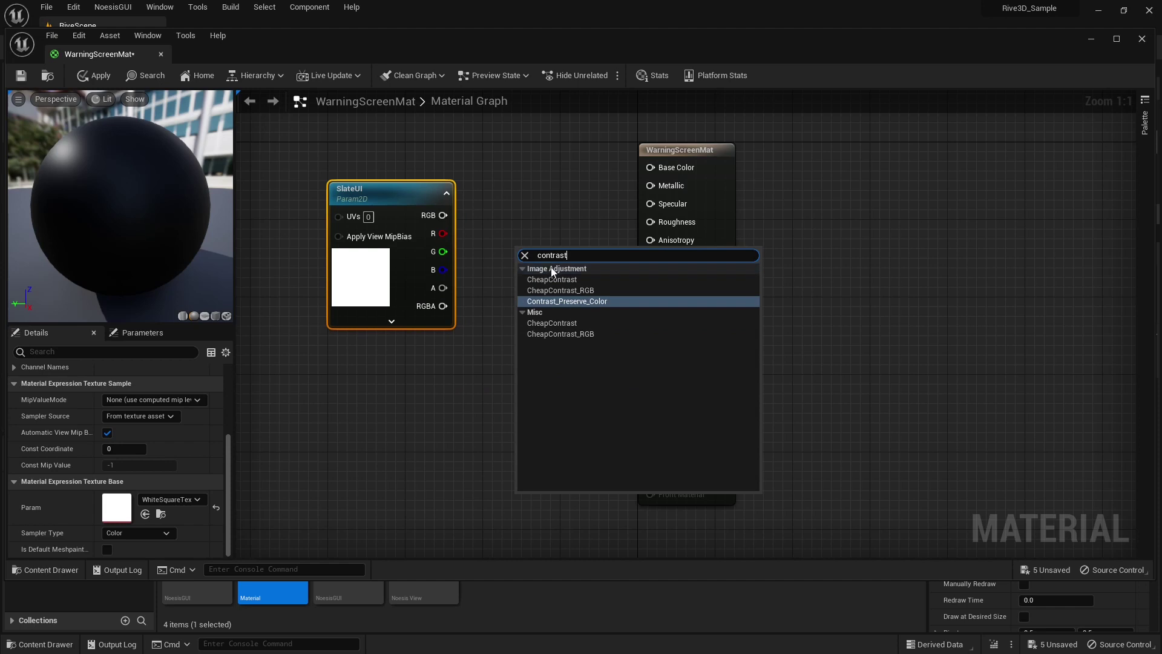
click(567, 290)
drag(578, 254, 564, 286)
right_click(434, 402)
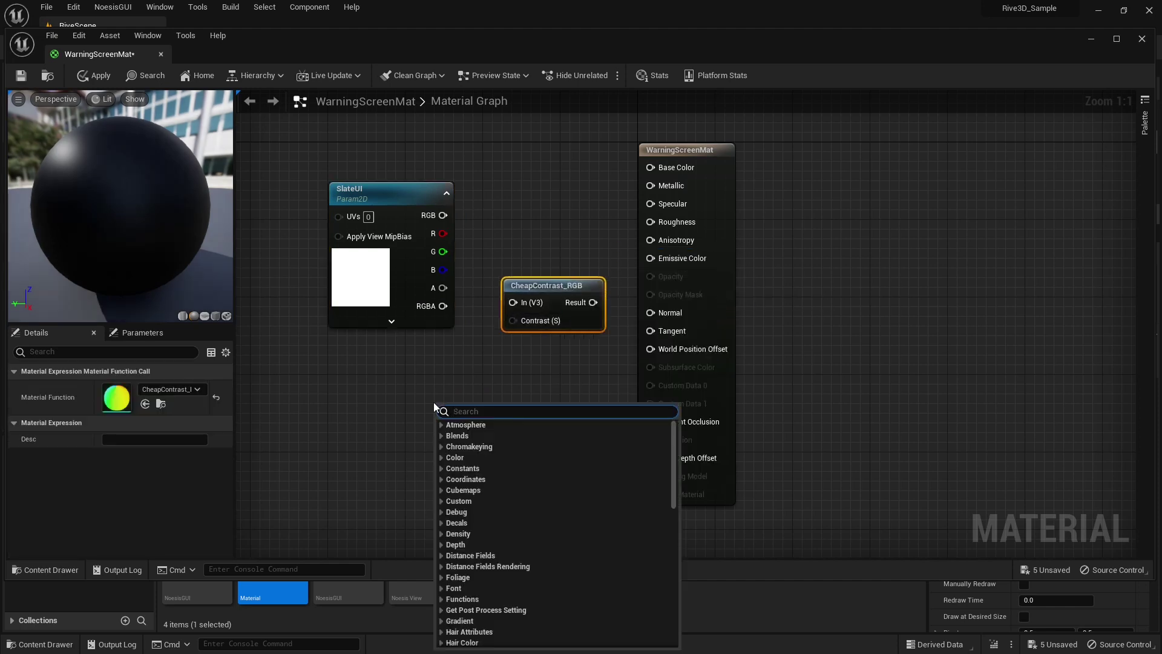
text(const)
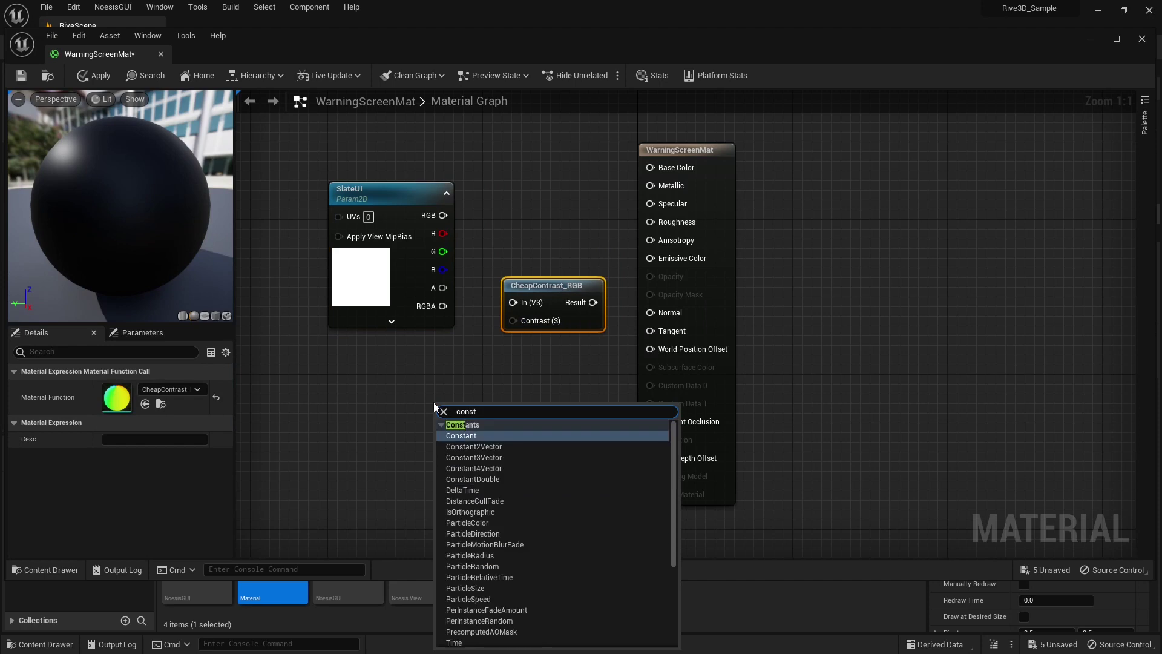
click(467, 436)
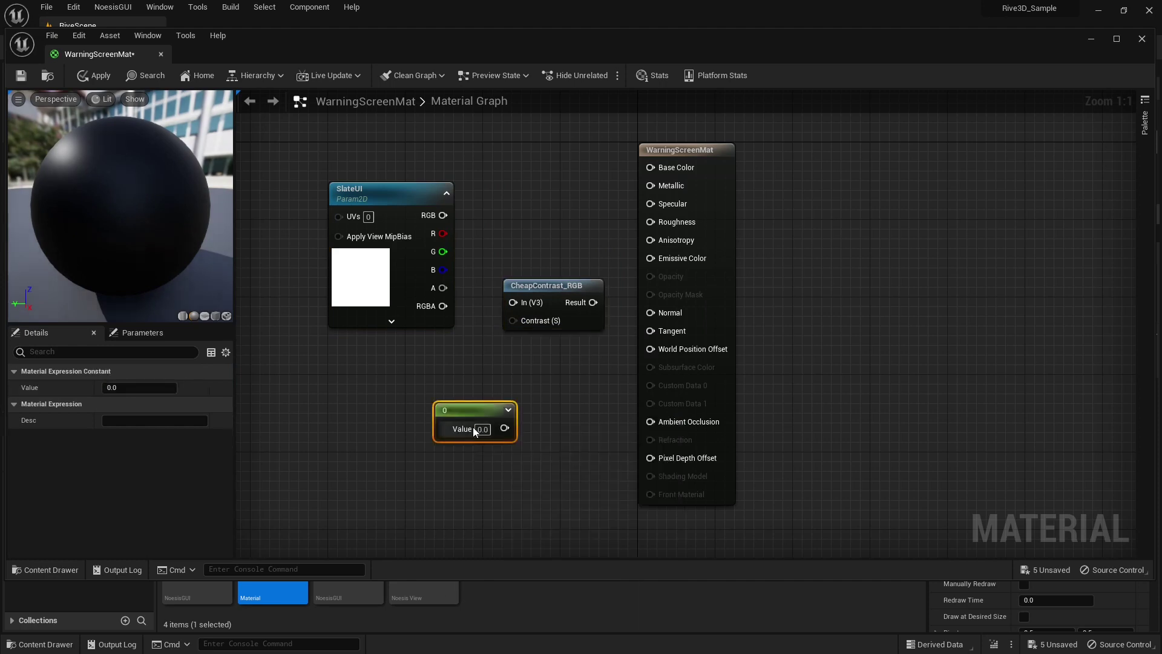
click(482, 429)
text(0.1)
Step: Wire SlateUI RGB and the 0.1 constant into CheapContrast_RGB, its Result to Base Color, and save
drag(443, 215, 512, 302)
drag(504, 428, 513, 321)
drag(593, 302, 647, 171)
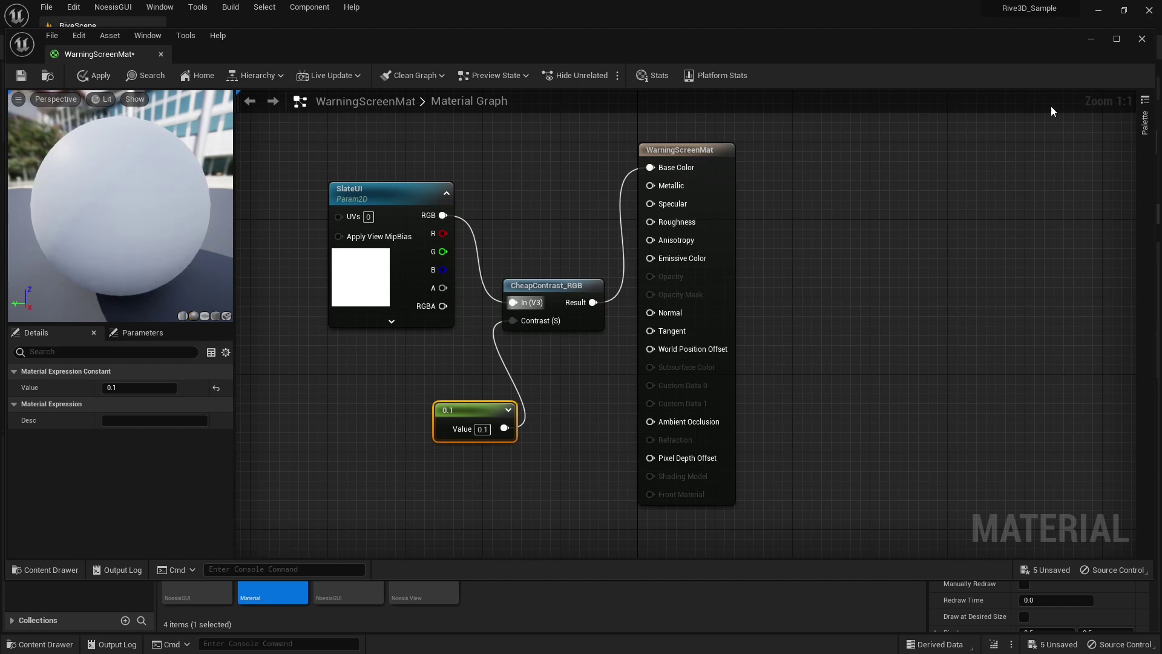
click(24, 76)
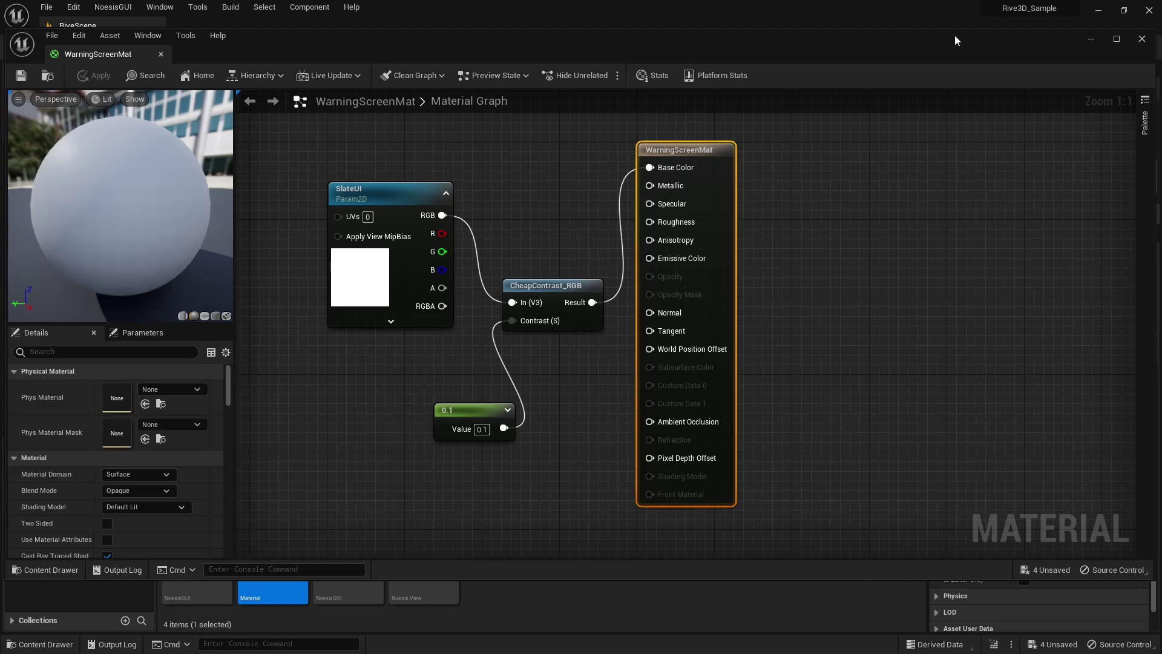
Step: Close the material editor and add a Widget component to Actor2
click(1143, 39)
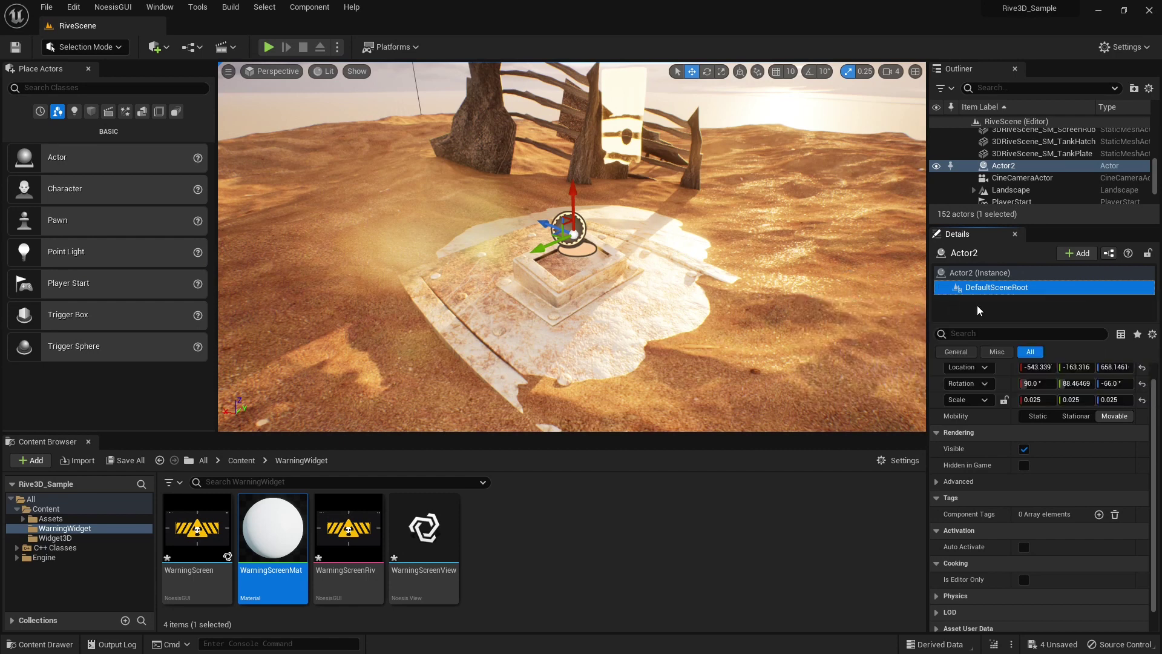
click(1084, 257)
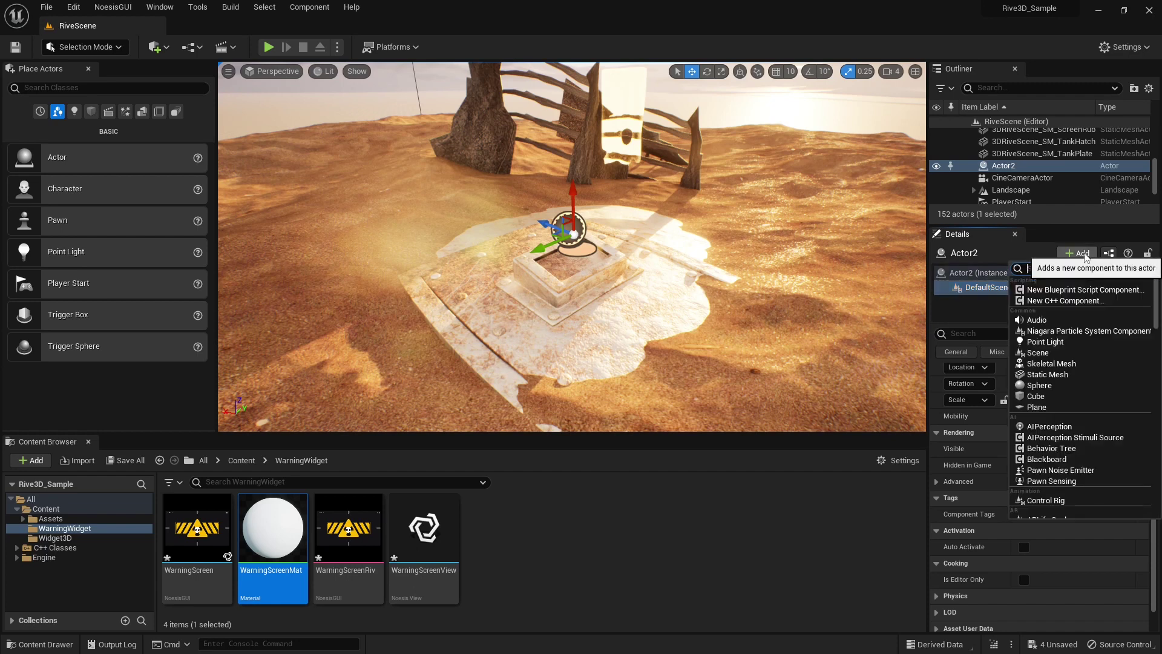
text(widget)
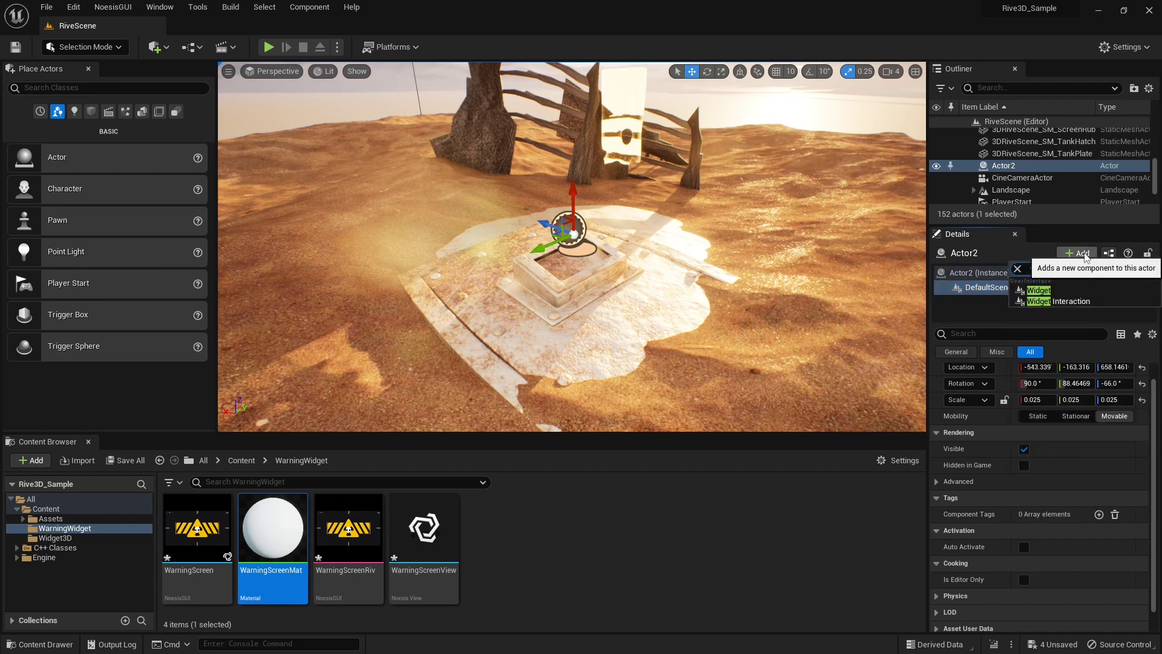
click(1060, 290)
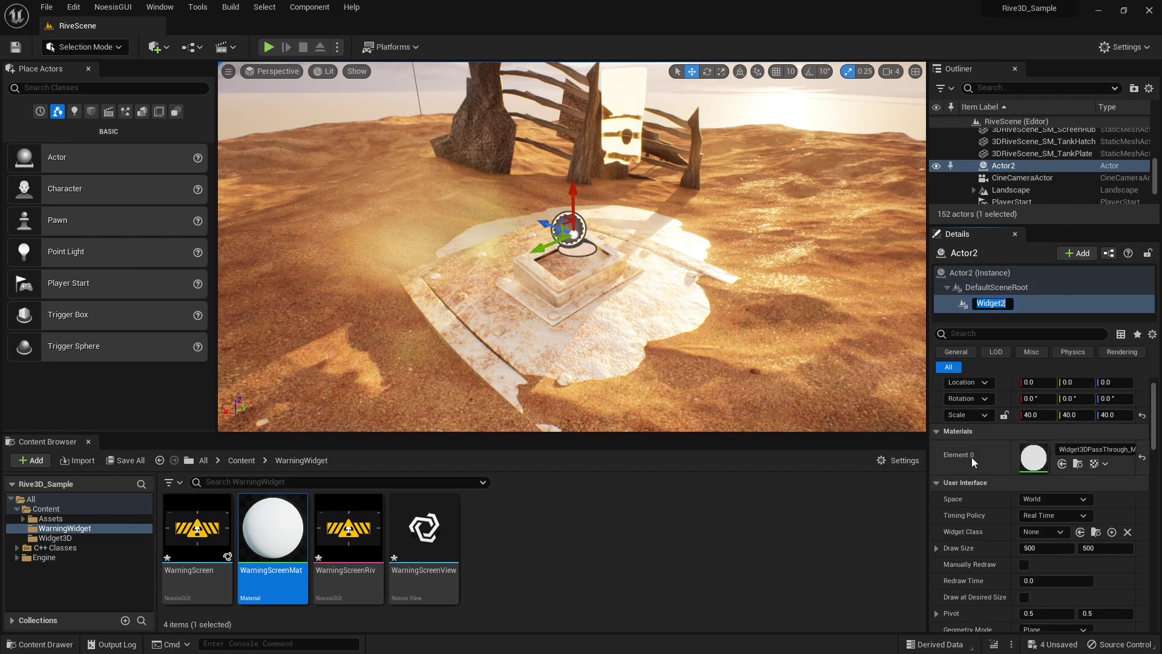
Step: Set the widget class to WarningScreenView and the draw size to 1920 x 1080
scroll(987, 463, down, 1)
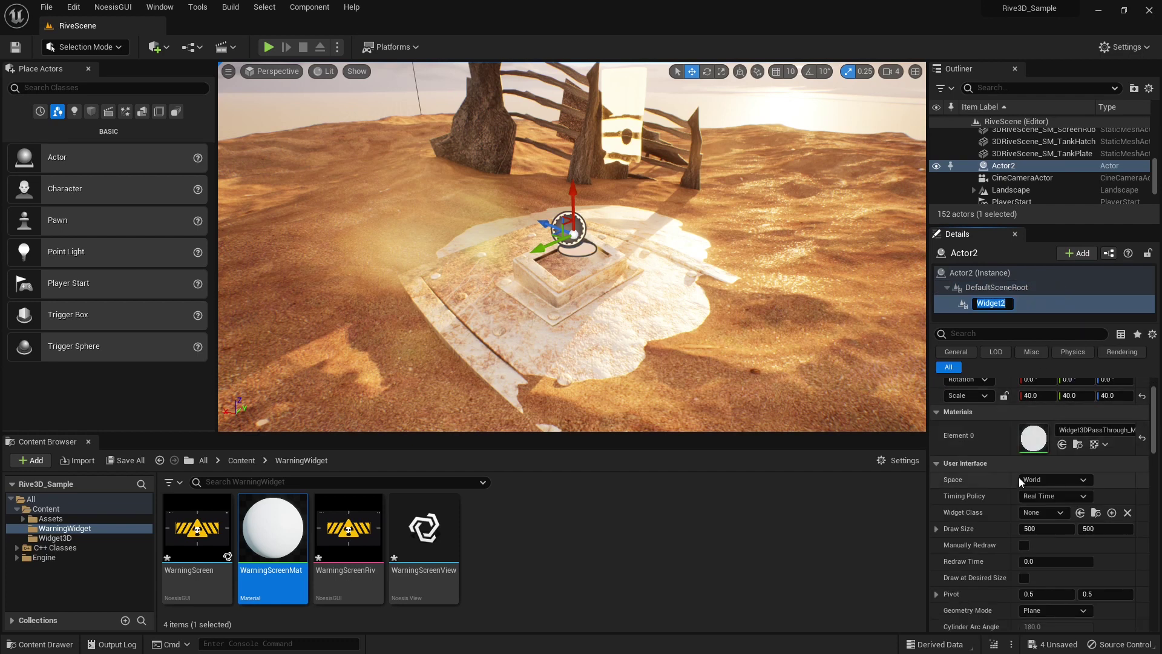
click(1058, 514)
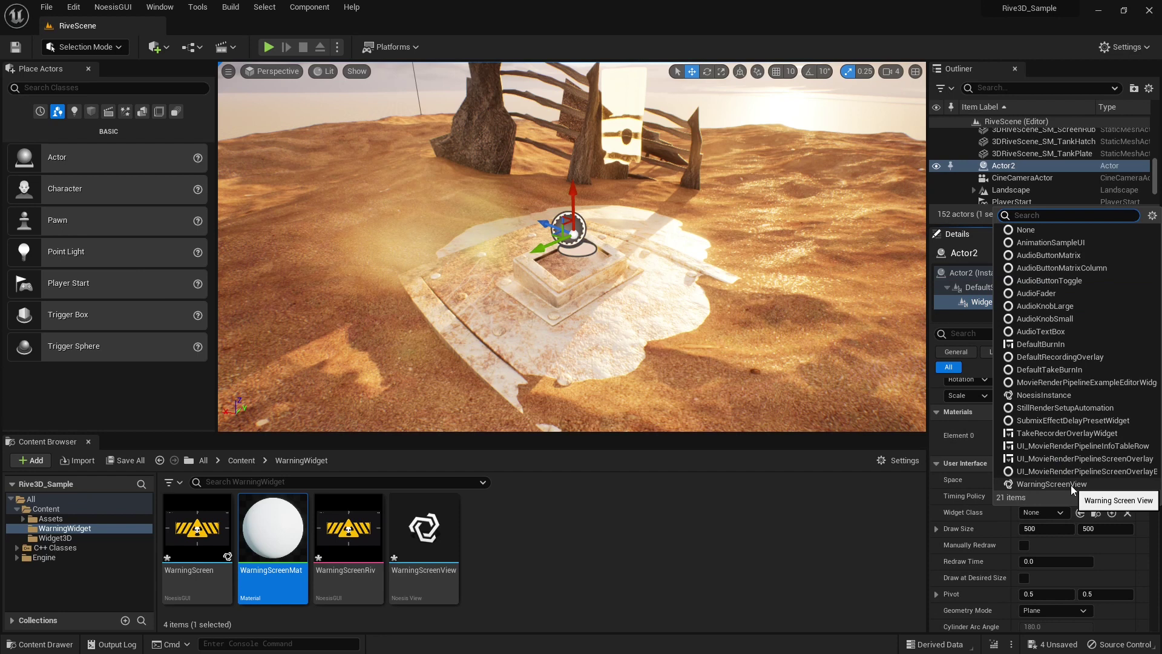
click(1071, 485)
click(1046, 529)
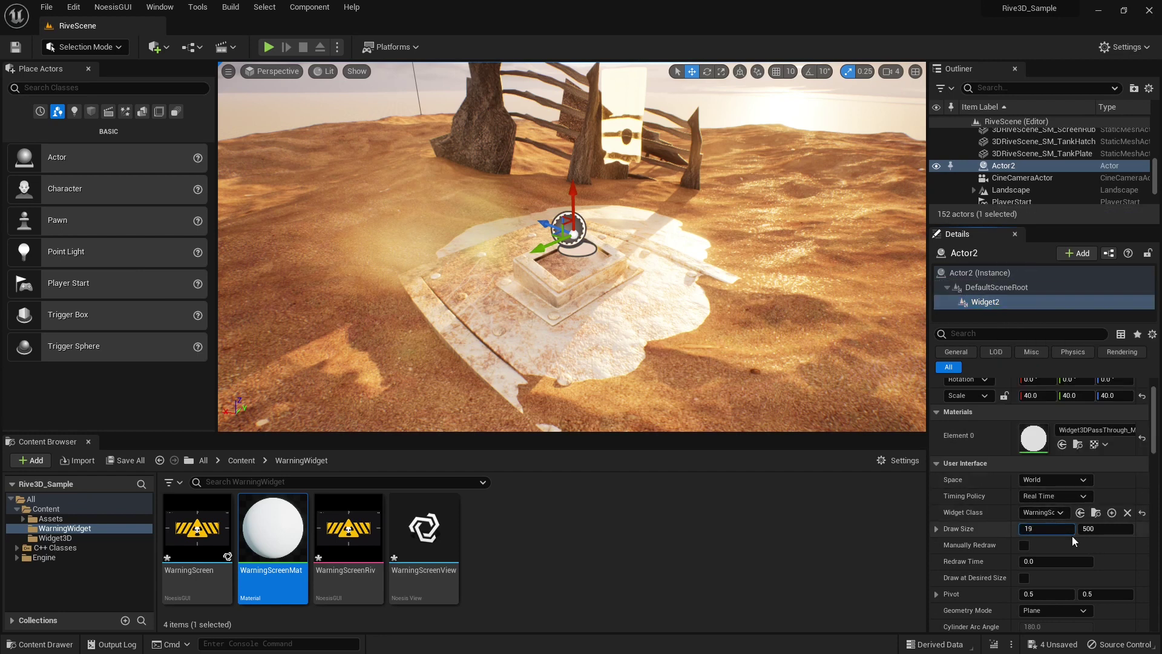
text(1920)
click(1107, 531)
text(1080)
Step: Assign WarningScreenMat to the widget's Element 0 material slot
click(1081, 431)
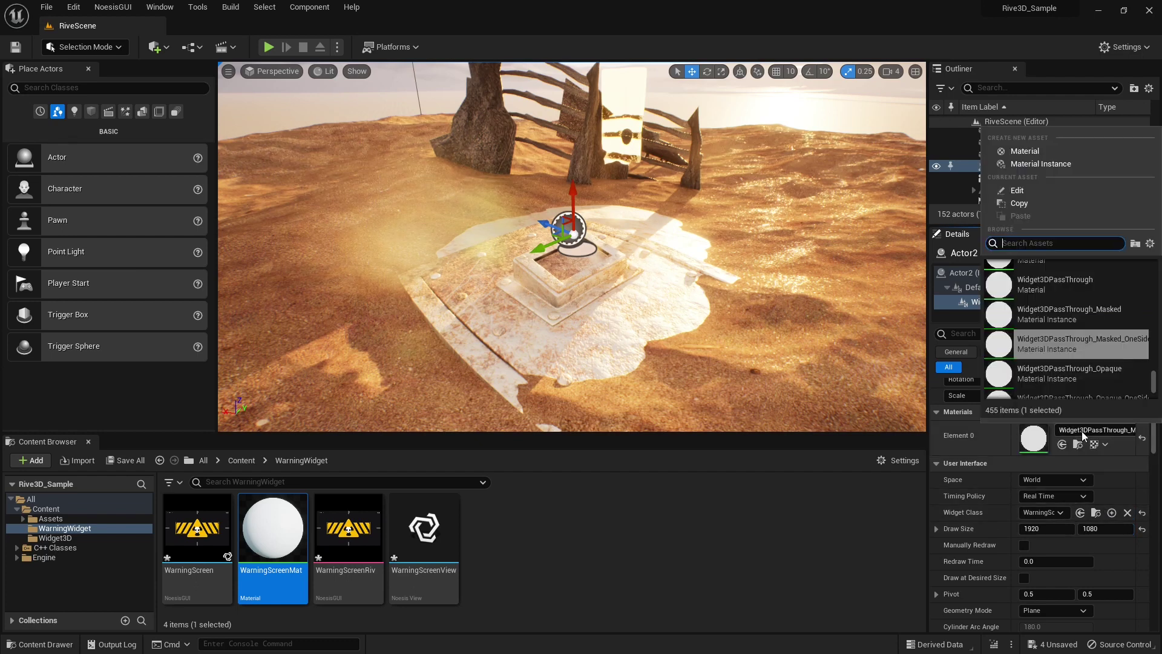
text(warn)
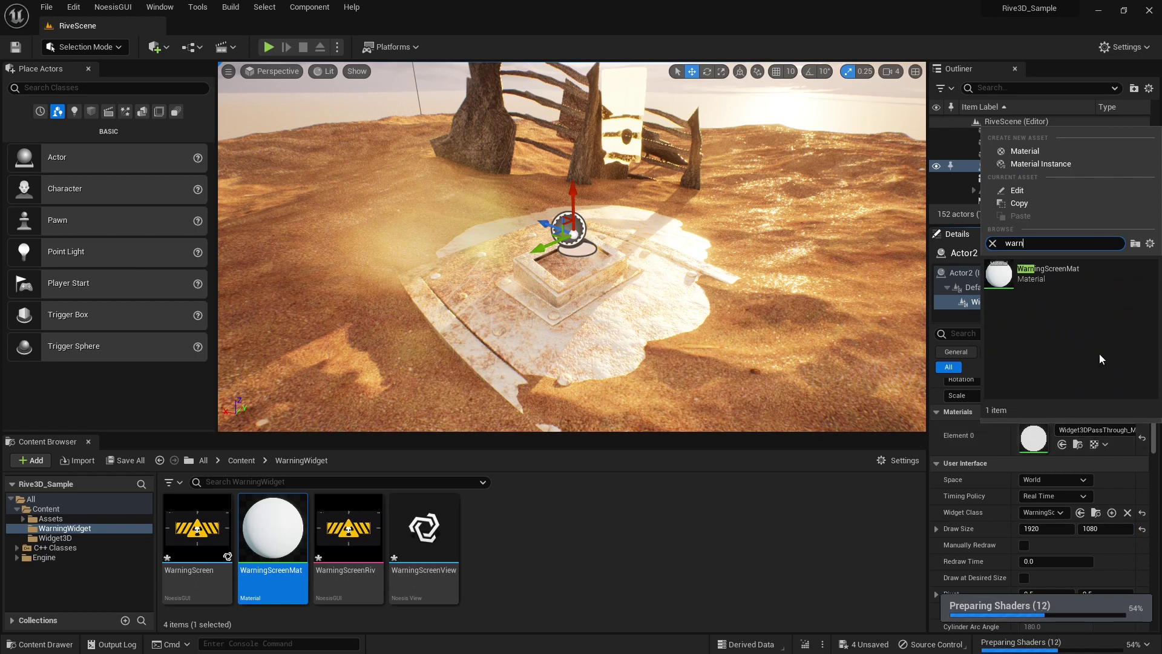
click(1066, 271)
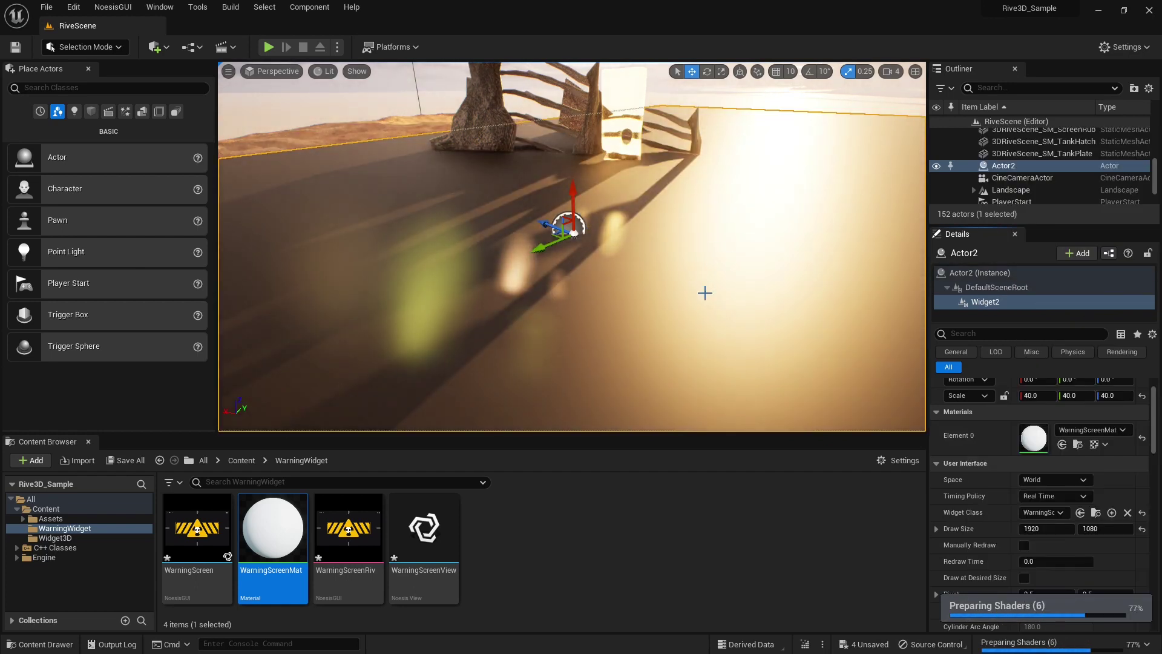
Step: Change the widget's scale from 40 to 1 on X, Y and Z
key(f)
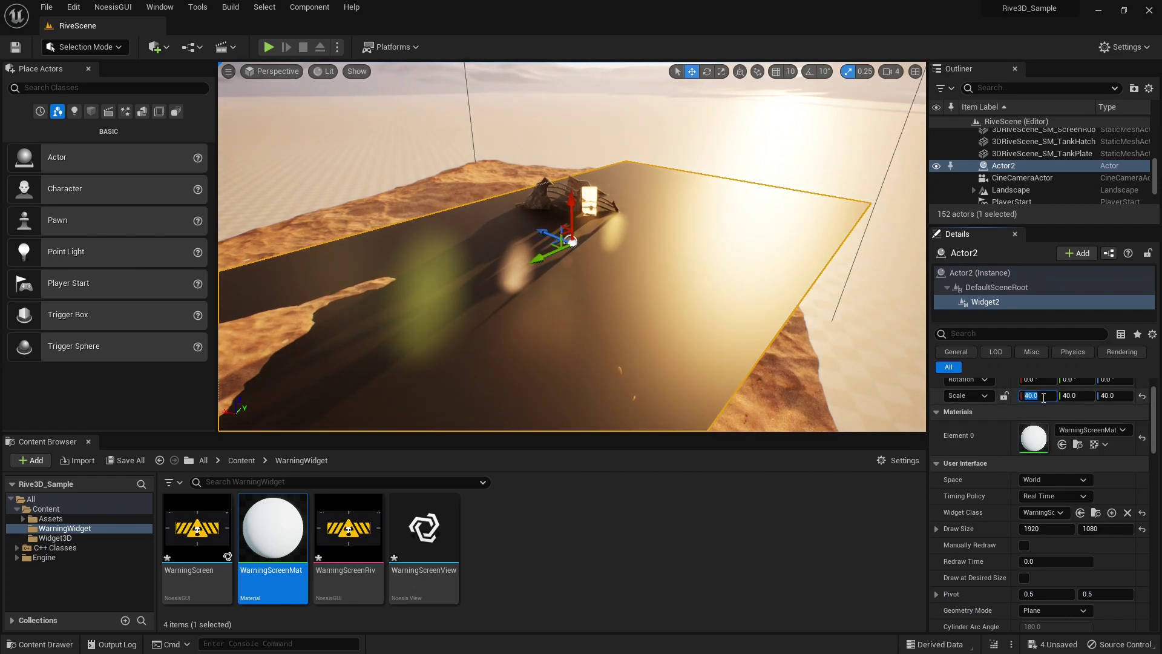
text(1)
key(Tab)
text(1)
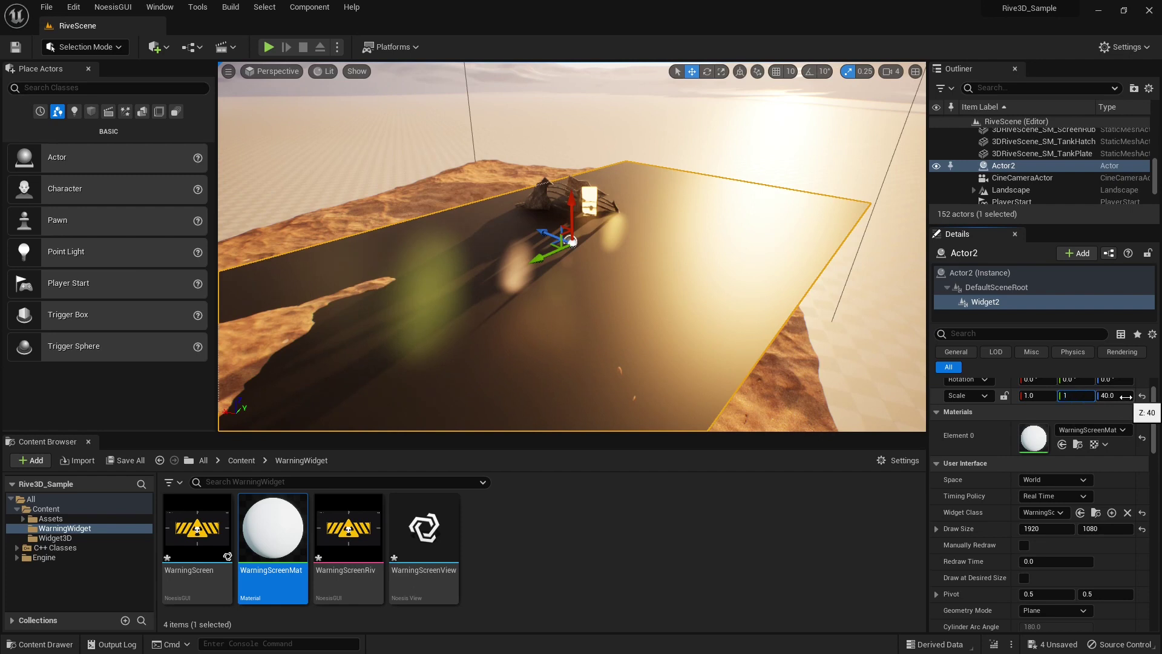
key(Return)
click(1114, 395)
text(1)
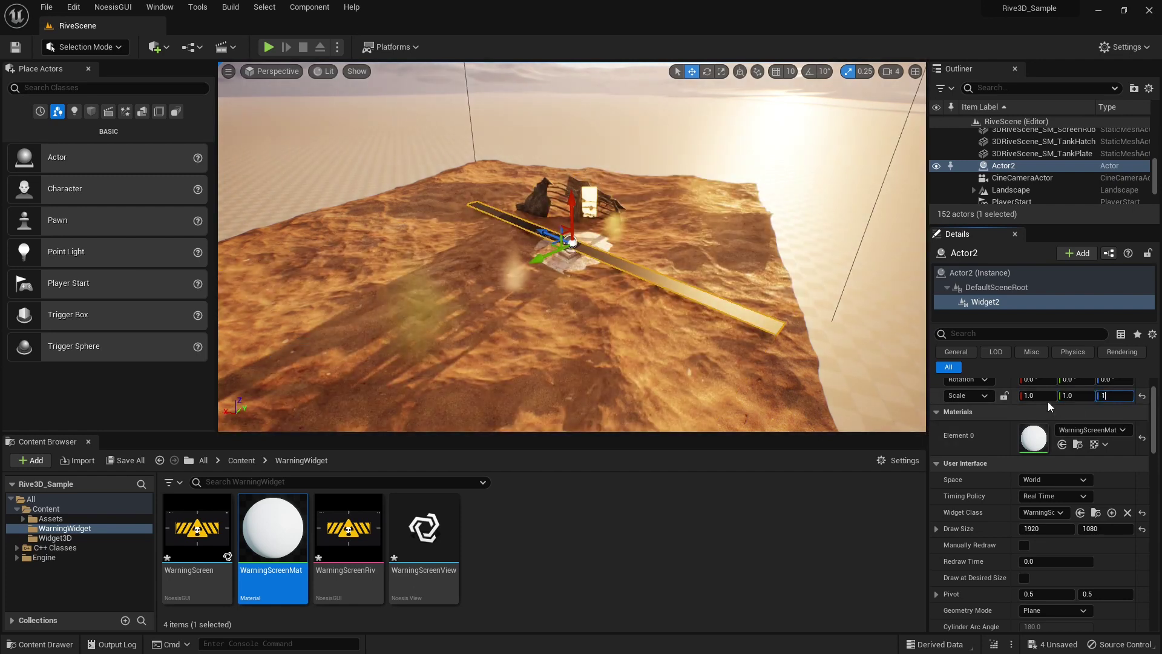
key(Tab)
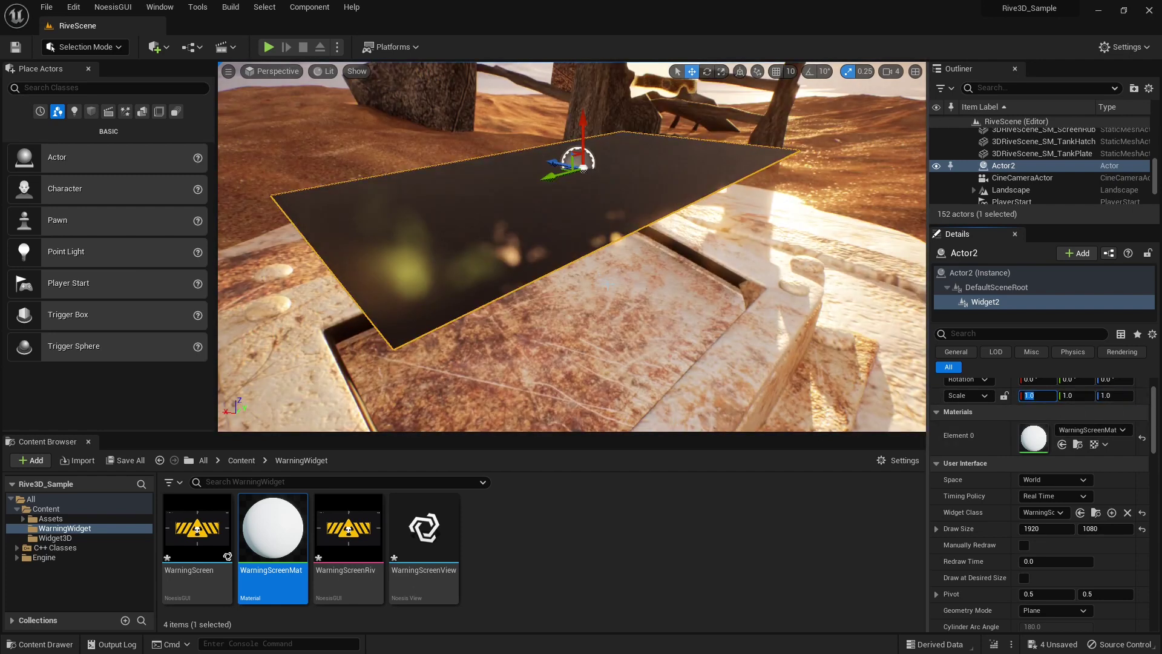
Step: Lower the widget plane into the pedestal's recessed box and tilt it to about -11.47°
right_drag(572, 247, 572, 247)
drag(580, 197, 586, 219)
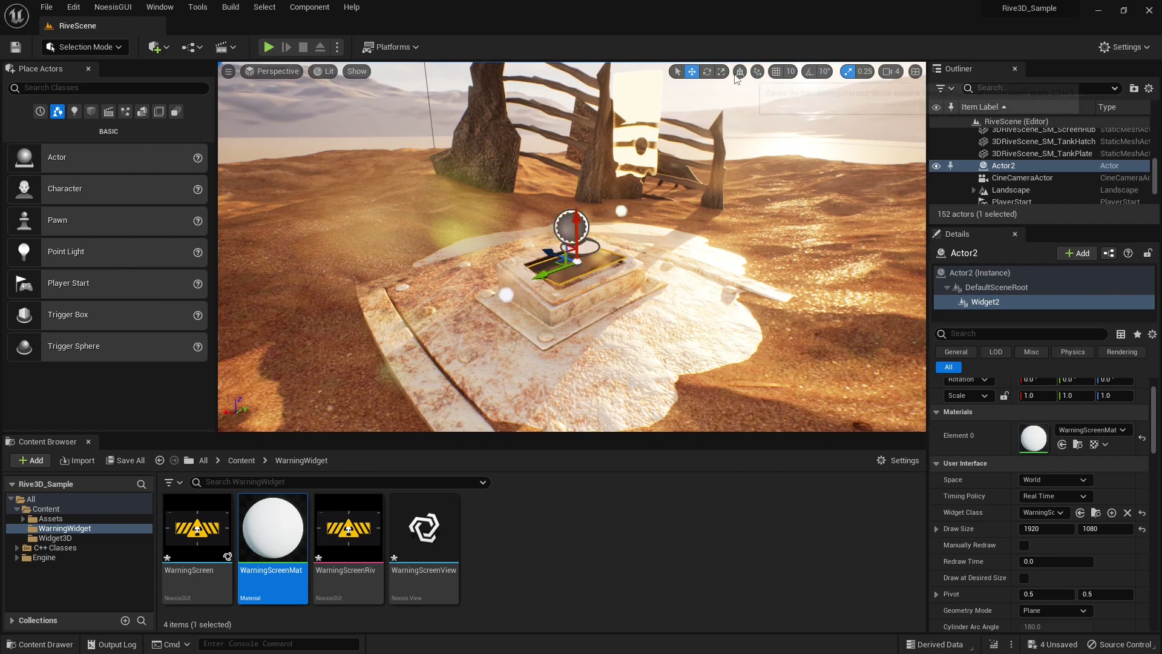
click(707, 71)
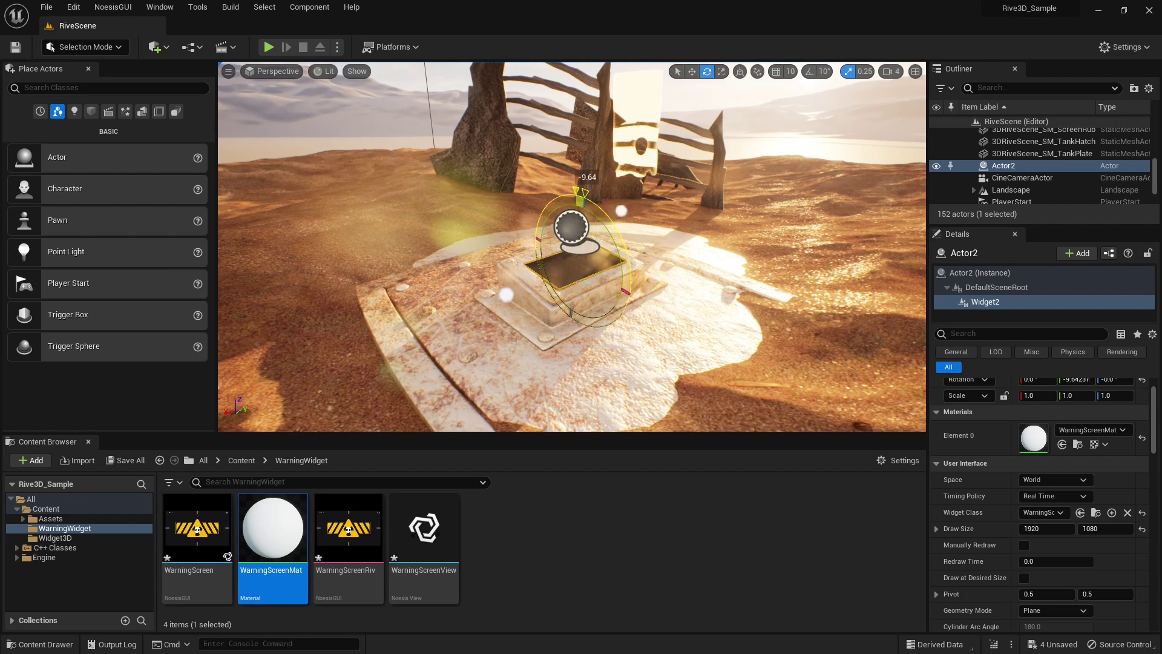
scroll(648, 228, up, 5)
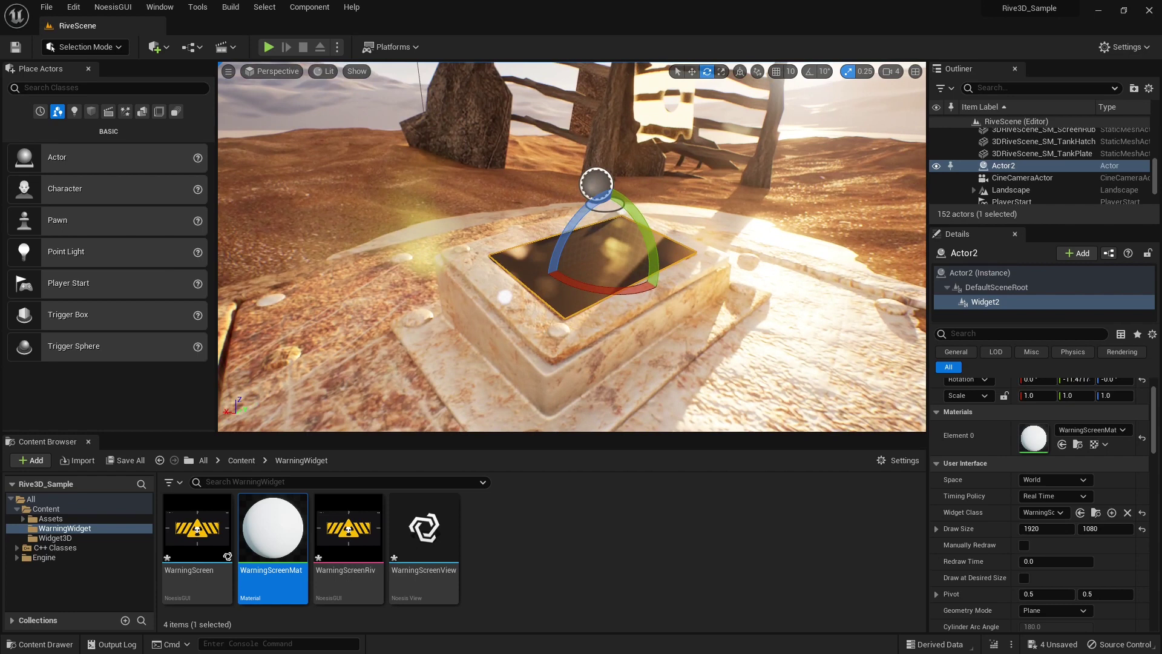
click(692, 71)
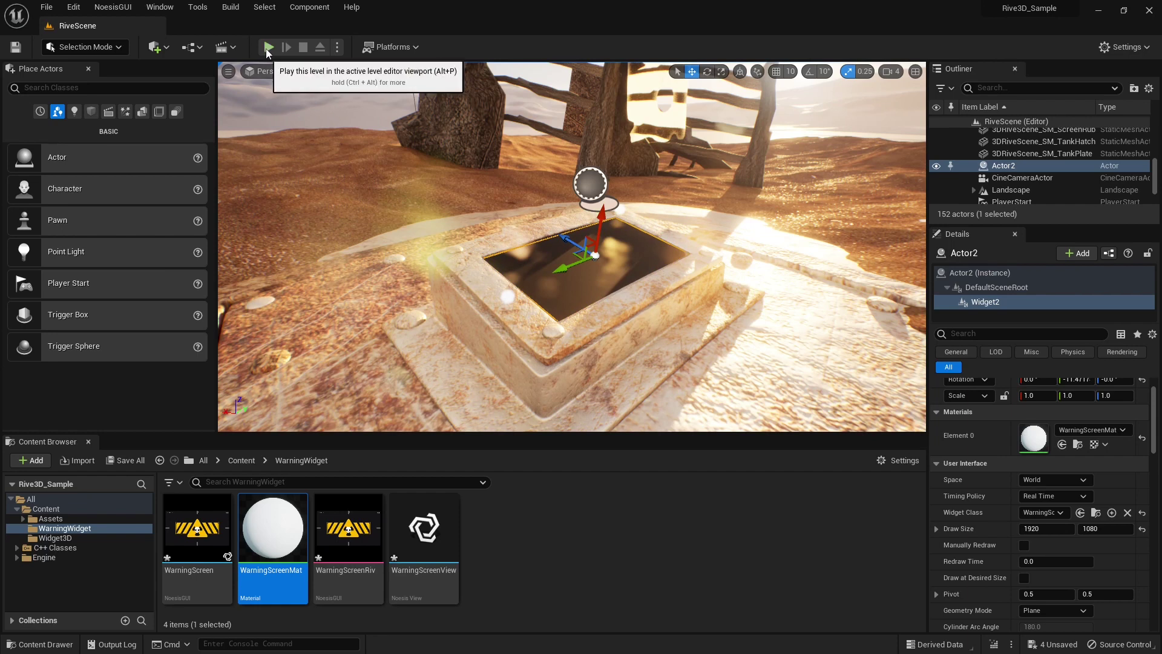
Step: Start a Play-in-Editor session of RiveScene to view the DANGER widget on the pedestal
click(269, 47)
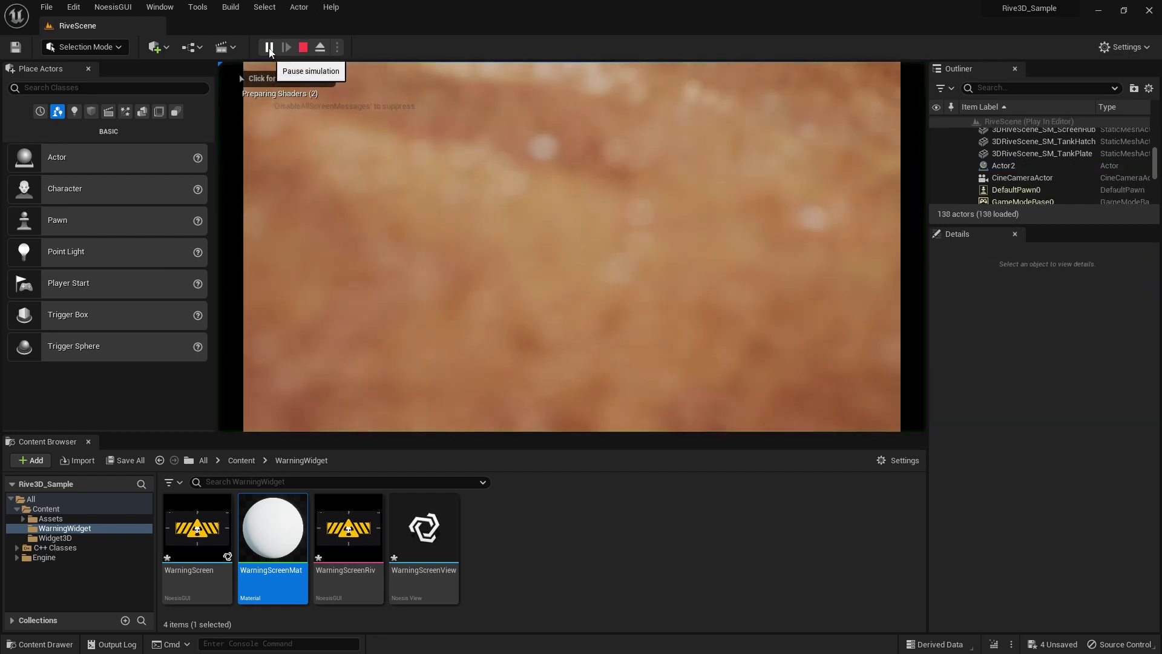